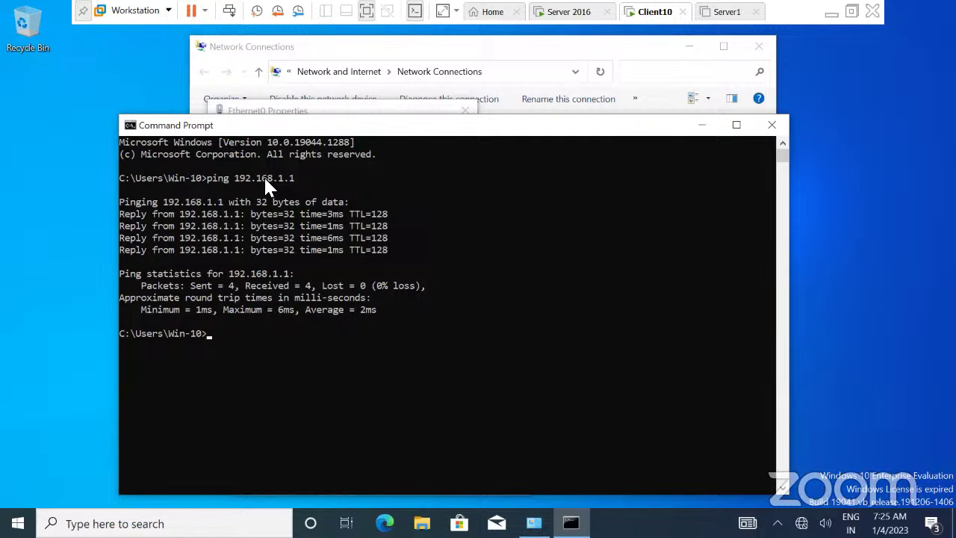
Ping lab.com from the Windows 10 client
text(ping)
text(lab.com)
key(Return)
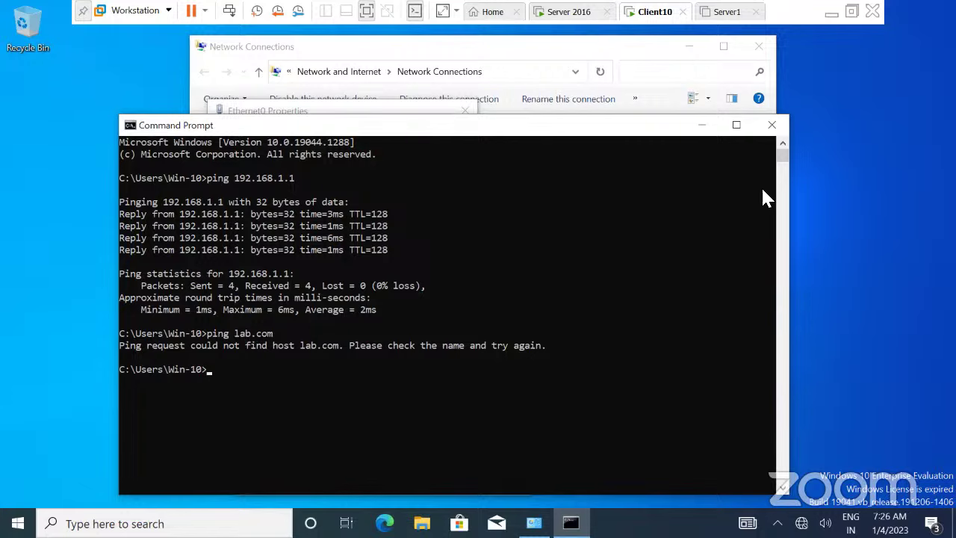
Set the preferred DNS server in Ethernet0's IPv4 properties to 192.168.1.1 and apply the adapter settings
click(705, 127)
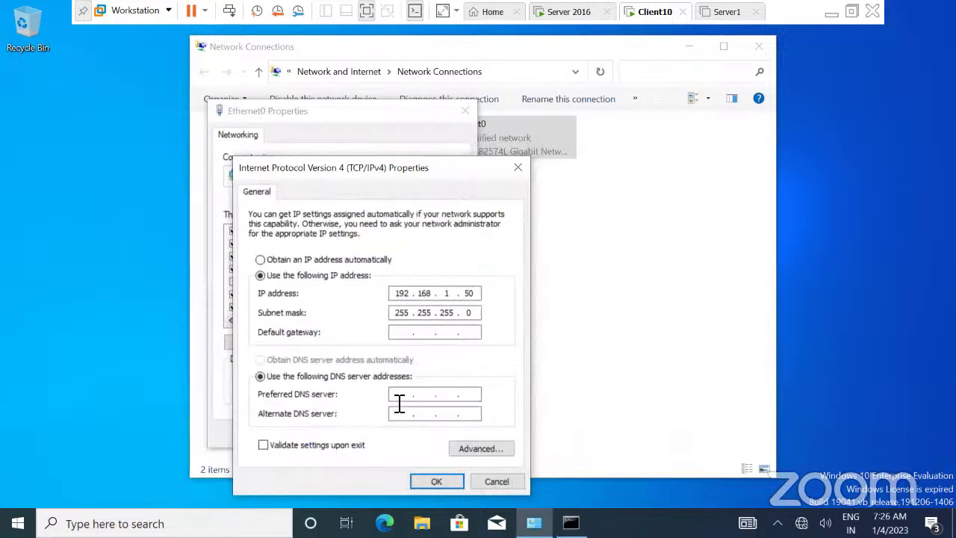
click(399, 397)
text(192 . 168 . 1 . 1)
click(436, 481)
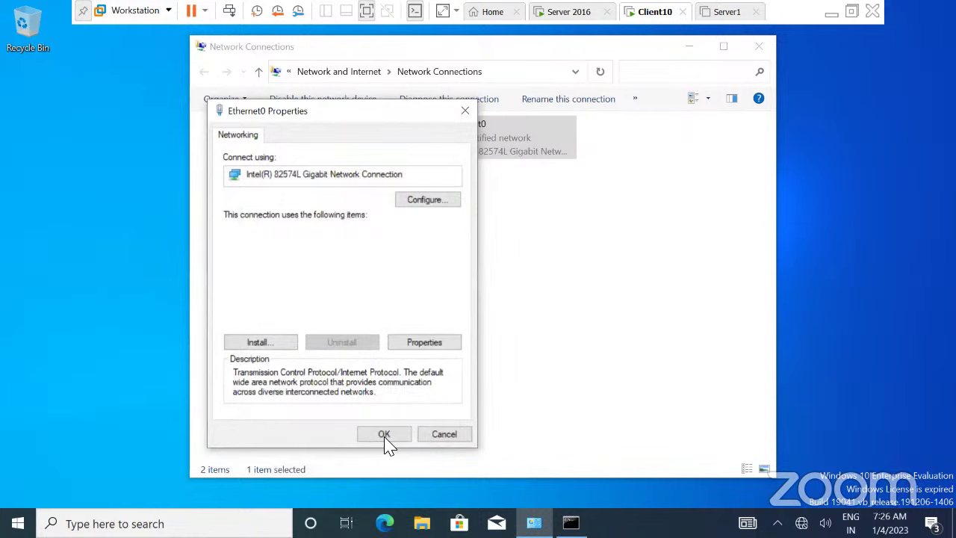
click(385, 437)
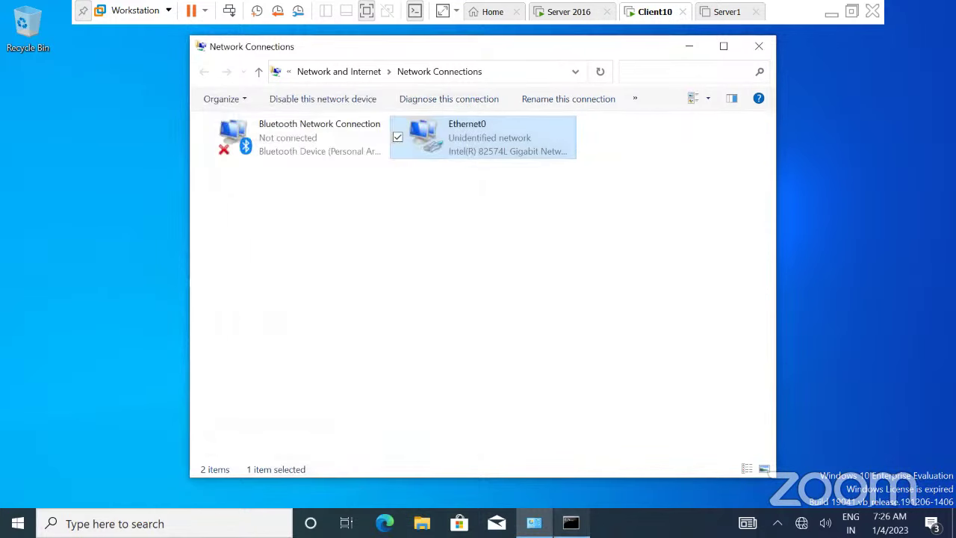
Repeat the ping to lab.com to test name resolution through the newly set DNS server
key(alt+Tab)
click(216, 395)
key(Up)
key(Return)
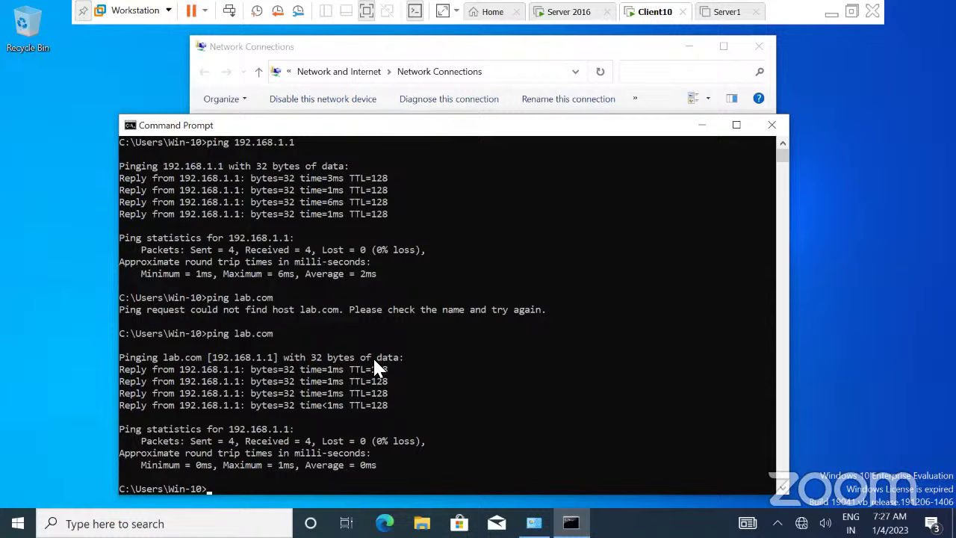
Configure Ethernet0's IPv4 properties to obtain both the IP address and the DNS server address automatically, and apply the settings
click(702, 125)
right_click(458, 128)
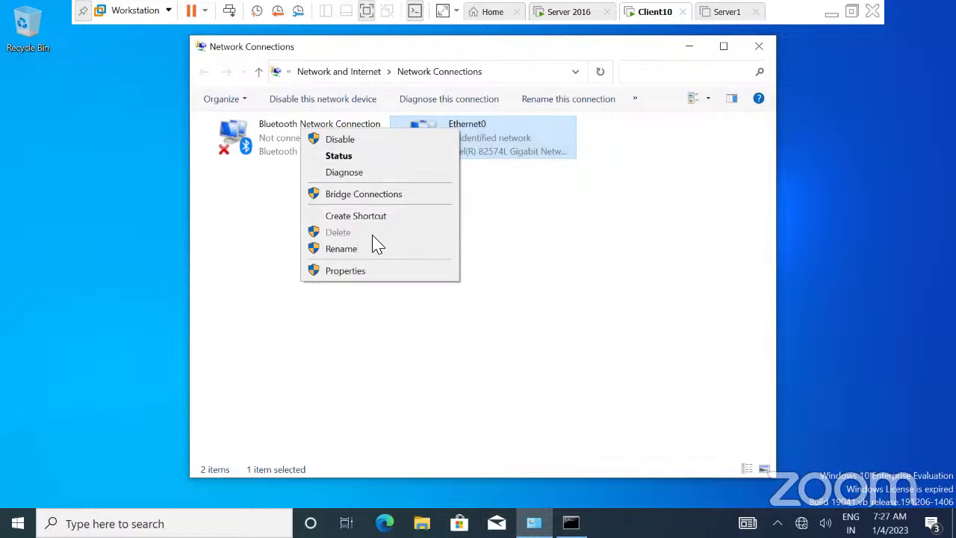
click(387, 273)
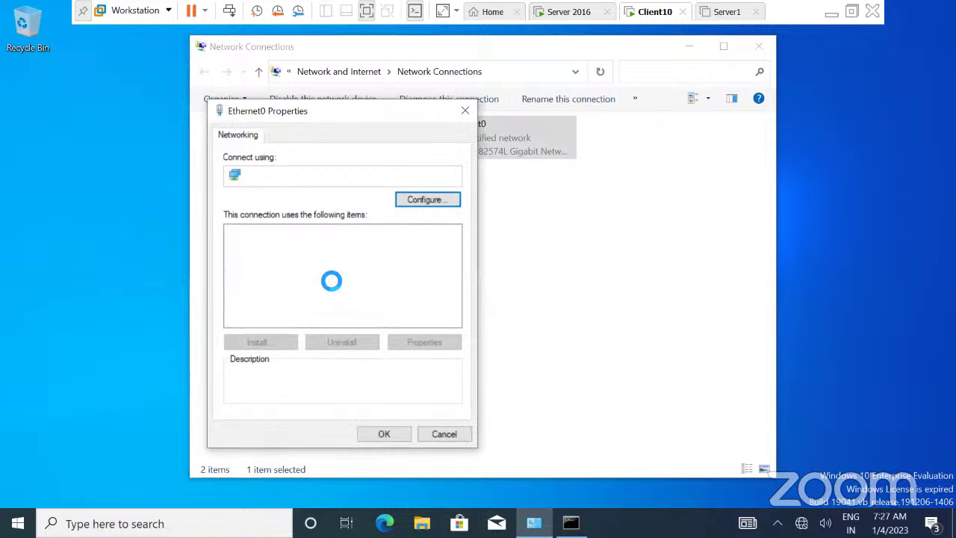
click(366, 272)
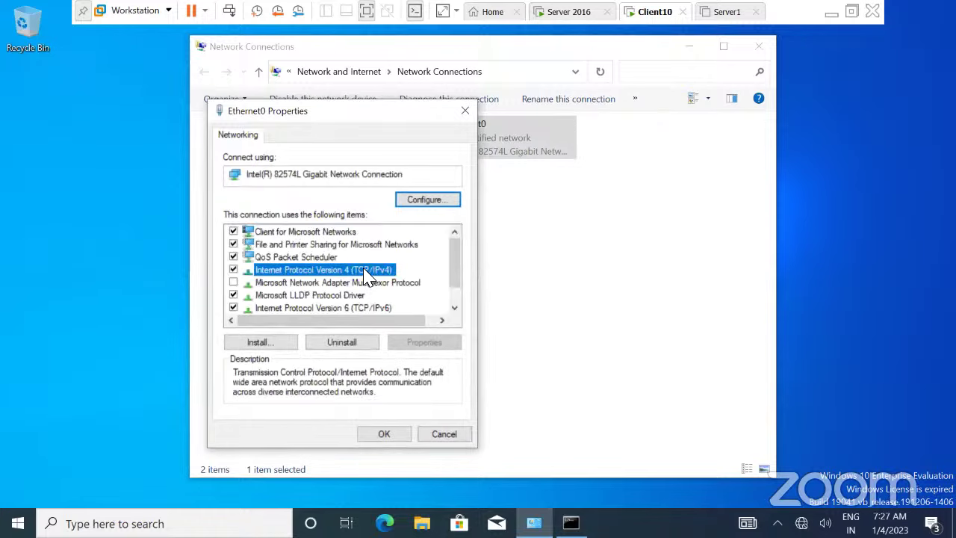
double_click(364, 273)
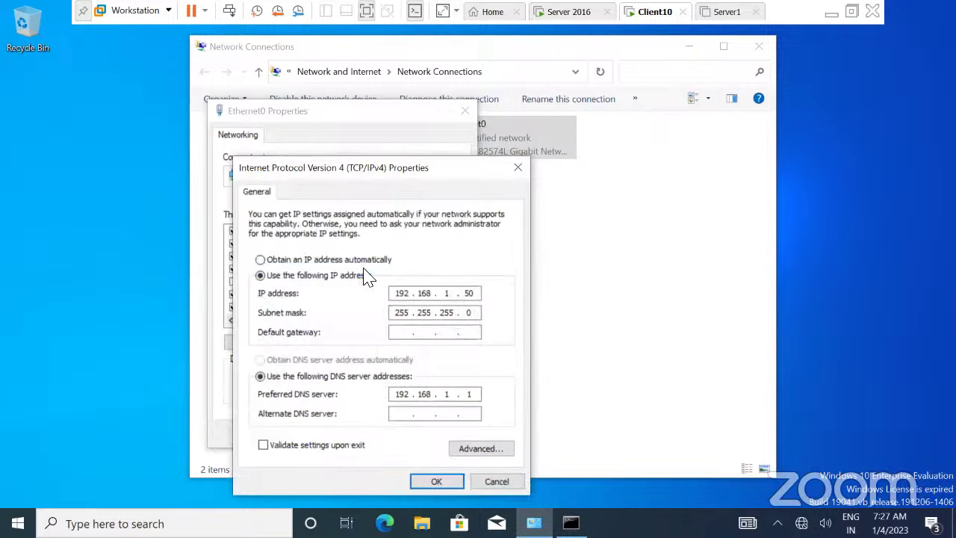
click(287, 260)
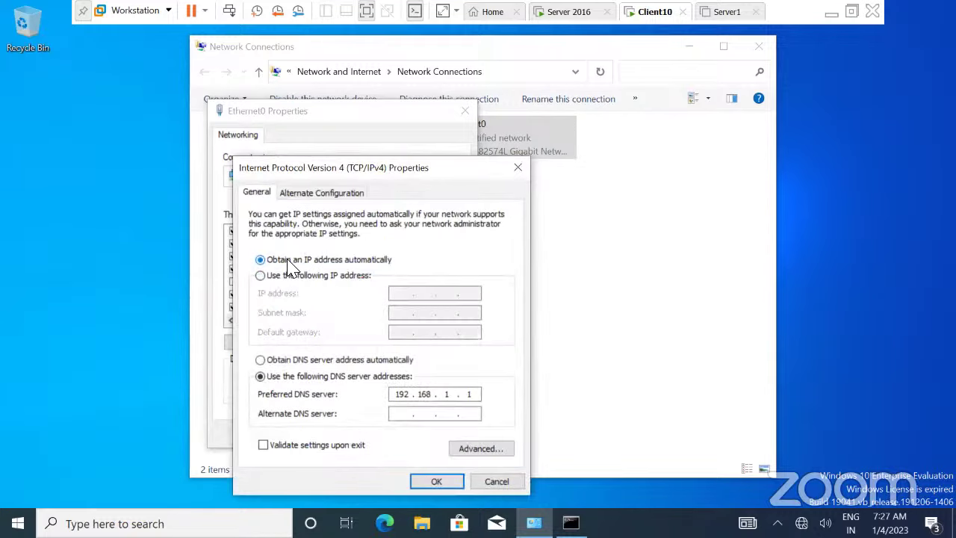
click(274, 361)
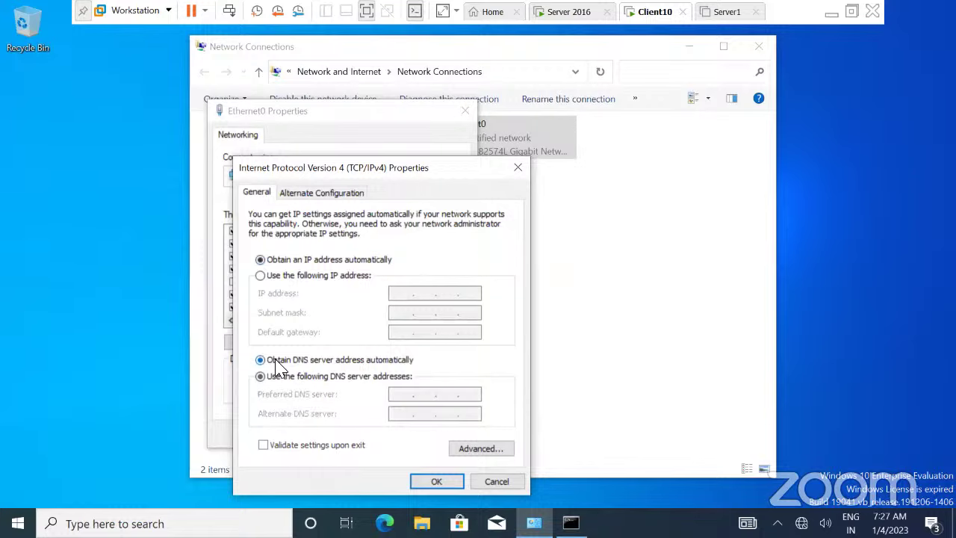
click(436, 483)
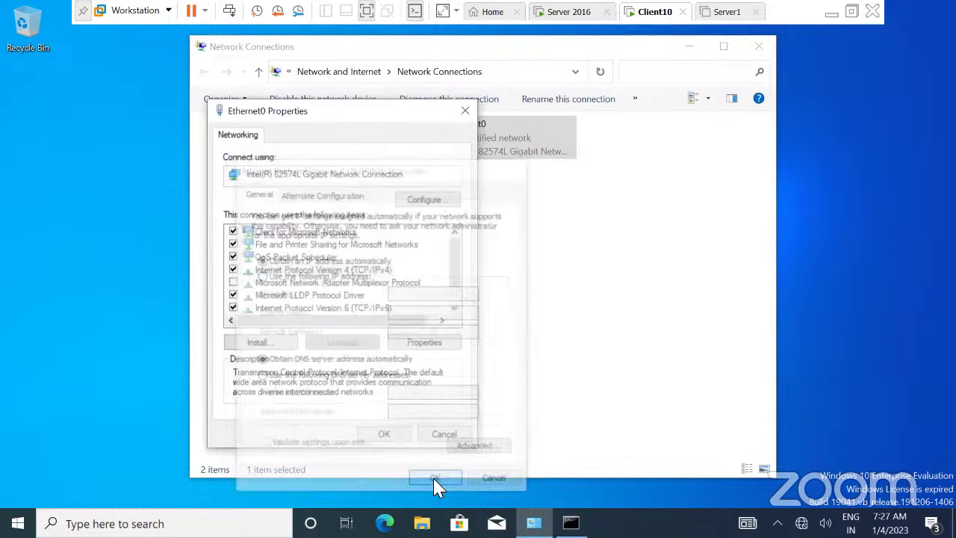
click(382, 435)
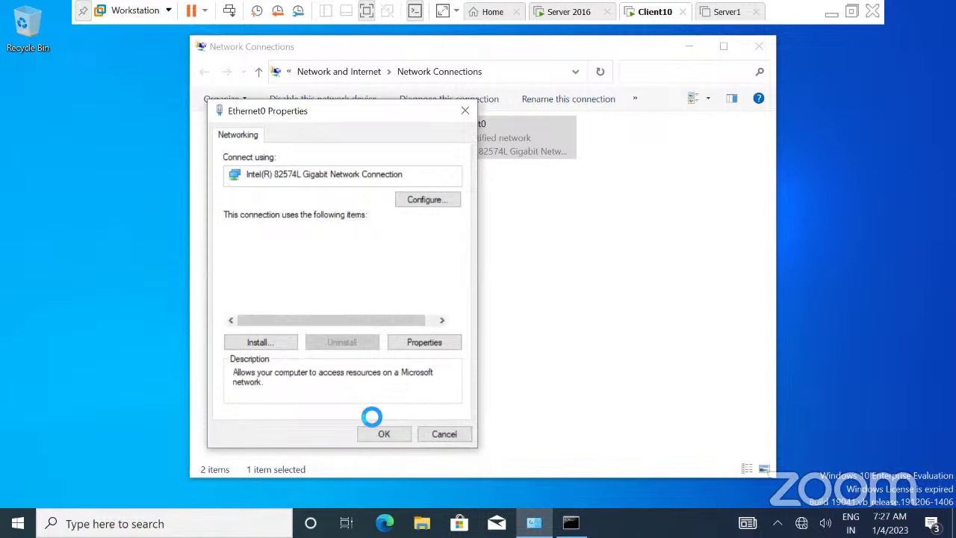
click(335, 276)
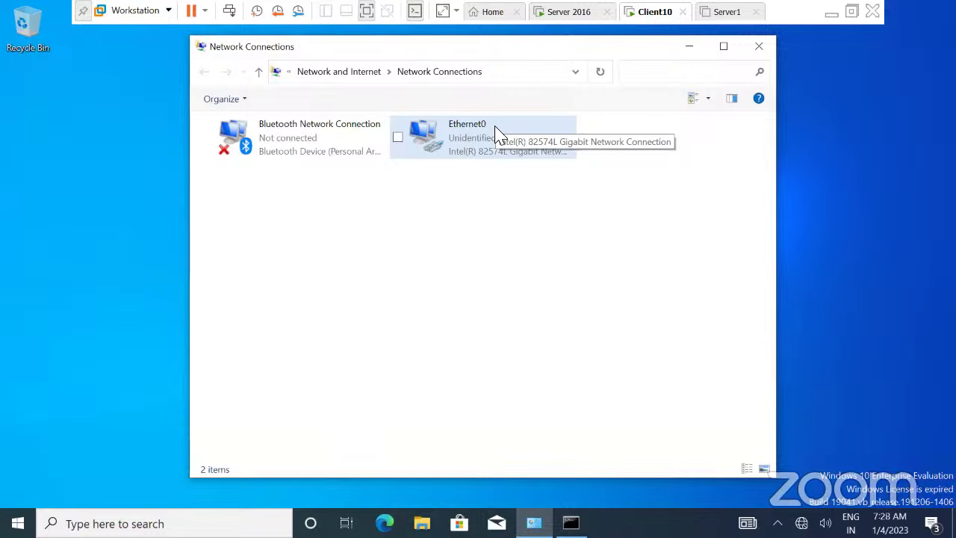
Check Ethernet0's network connection details, focusing on the autoconfiguration IPv4 address, and close the status windows
right_click(448, 149)
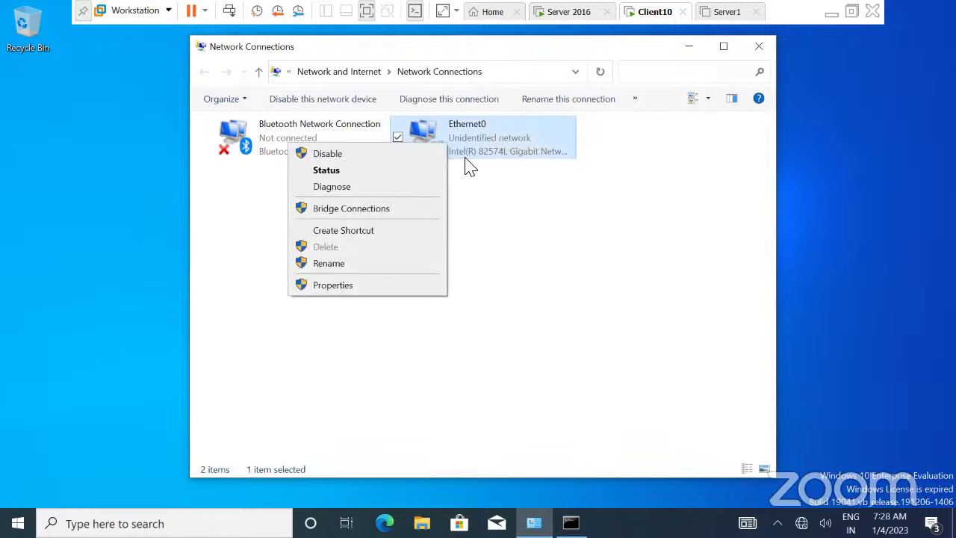
click(401, 172)
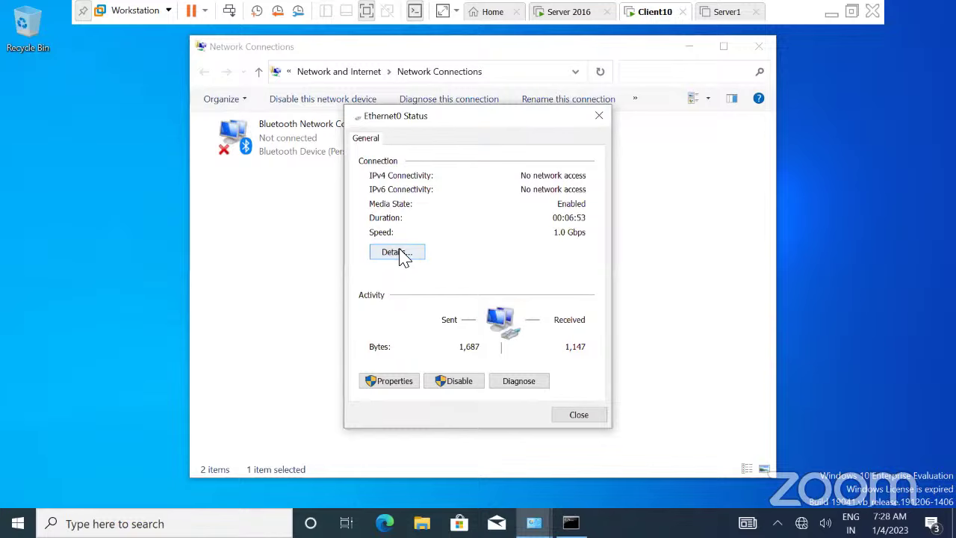
click(399, 251)
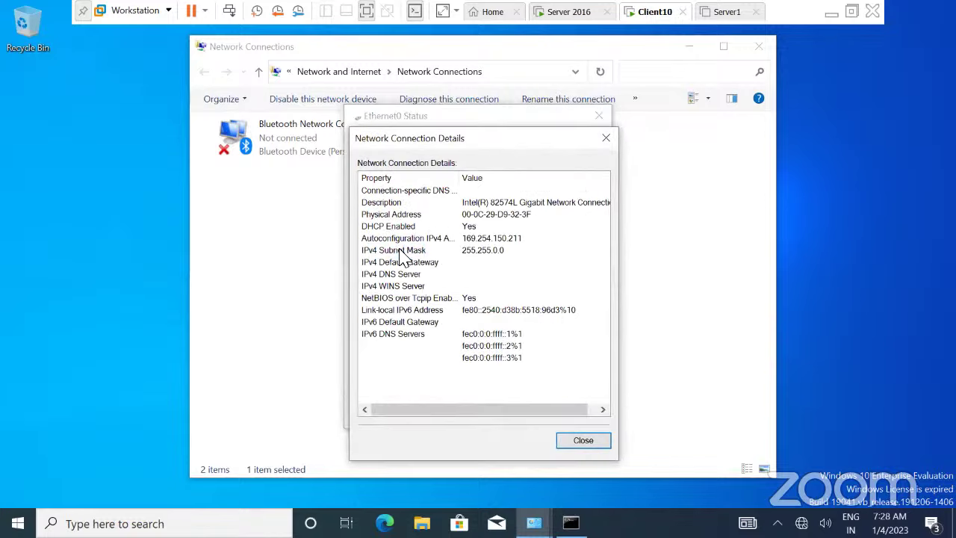
click(469, 239)
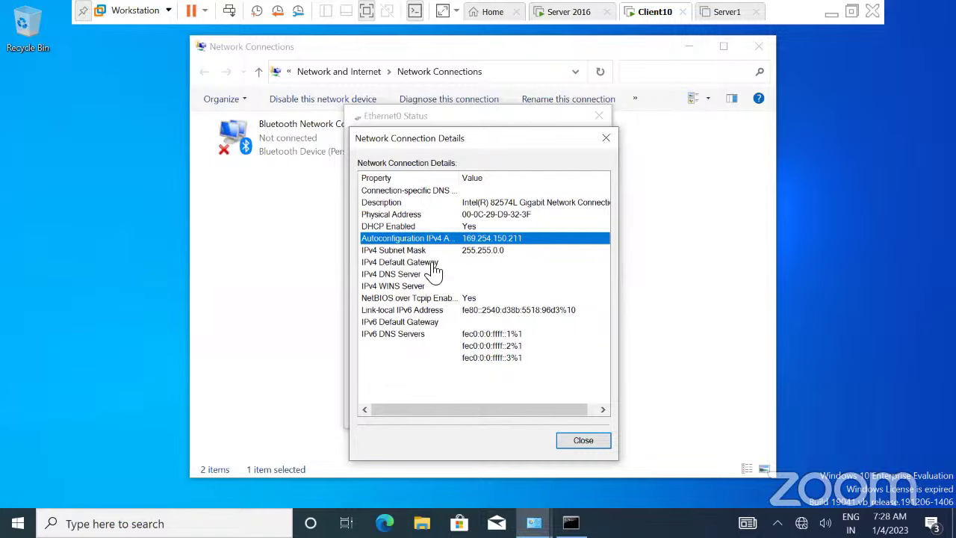
click(605, 140)
click(599, 117)
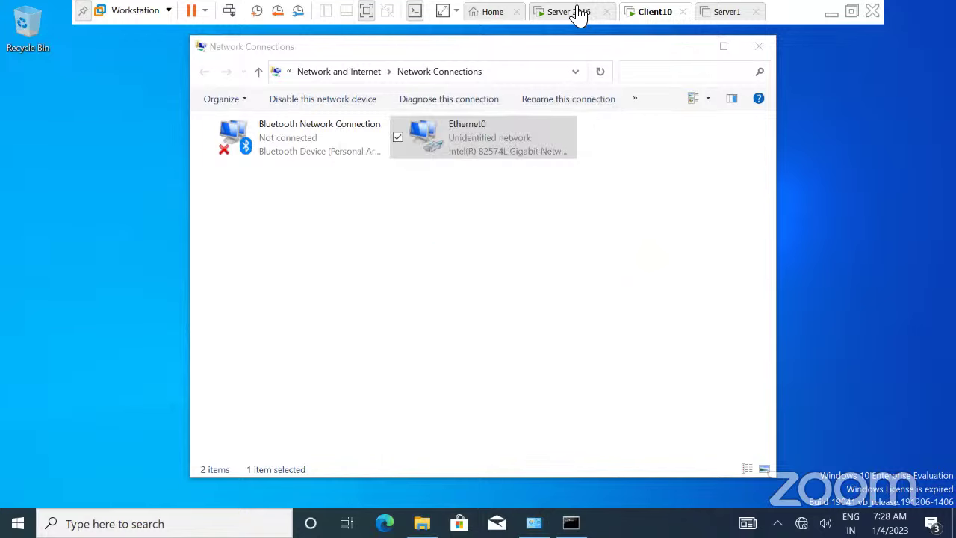
Switch to the Server 2016 virtual machine, accept its IPv4 and Ethernet0 settings, and close the Network Connections and Windows Firewall windows
click(579, 13)
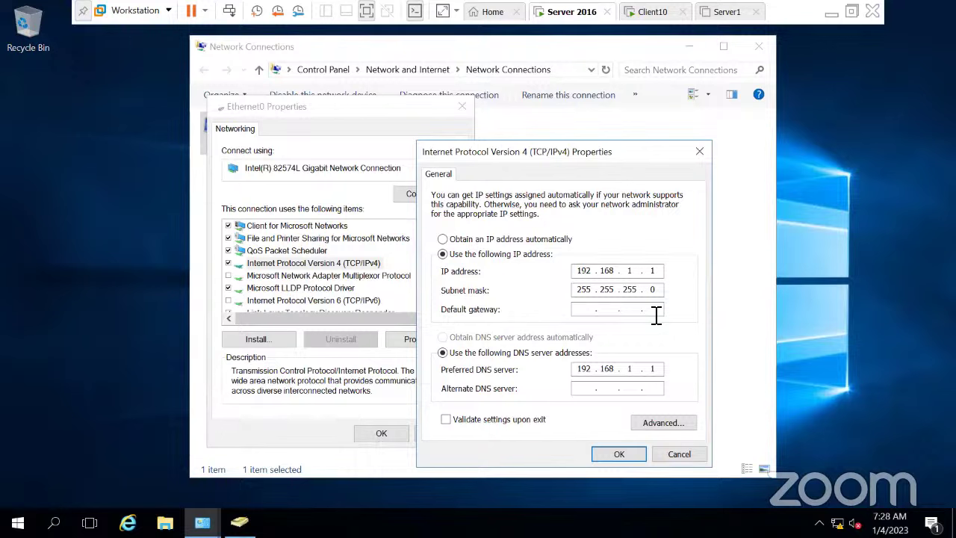
click(618, 454)
click(381, 433)
click(758, 46)
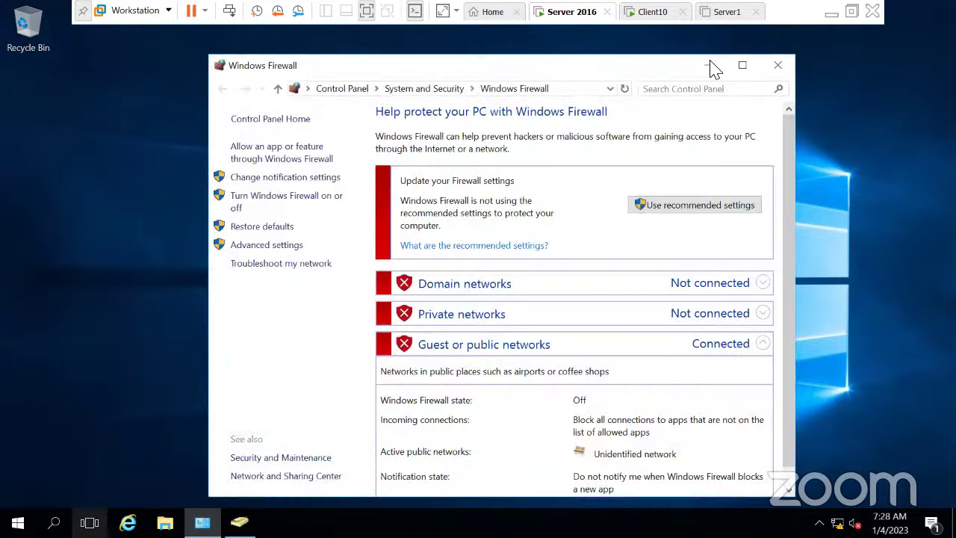
click(775, 65)
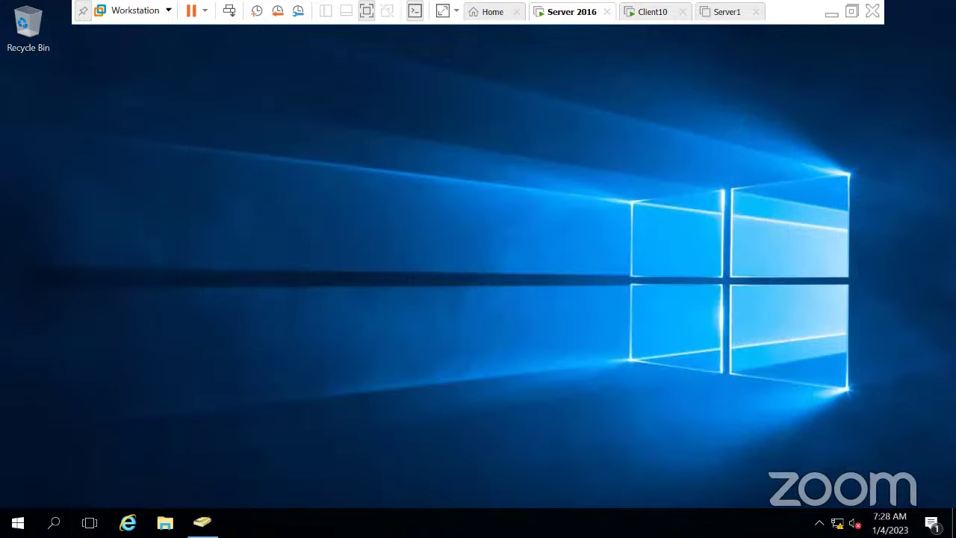
Start adding roles and features in Server Manager, using a role-based or feature-based installation on SERVER1.lab.com
click(18, 522)
click(278, 142)
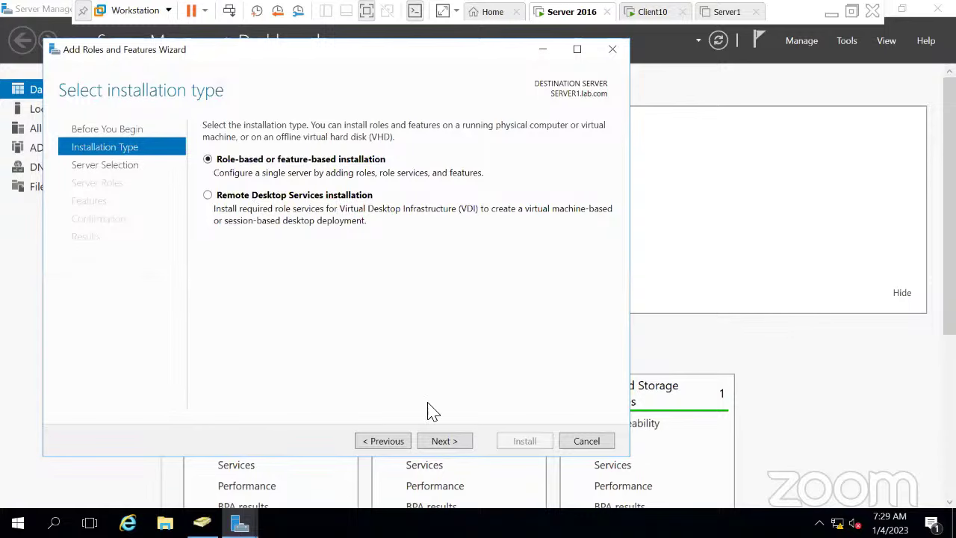
click(448, 450)
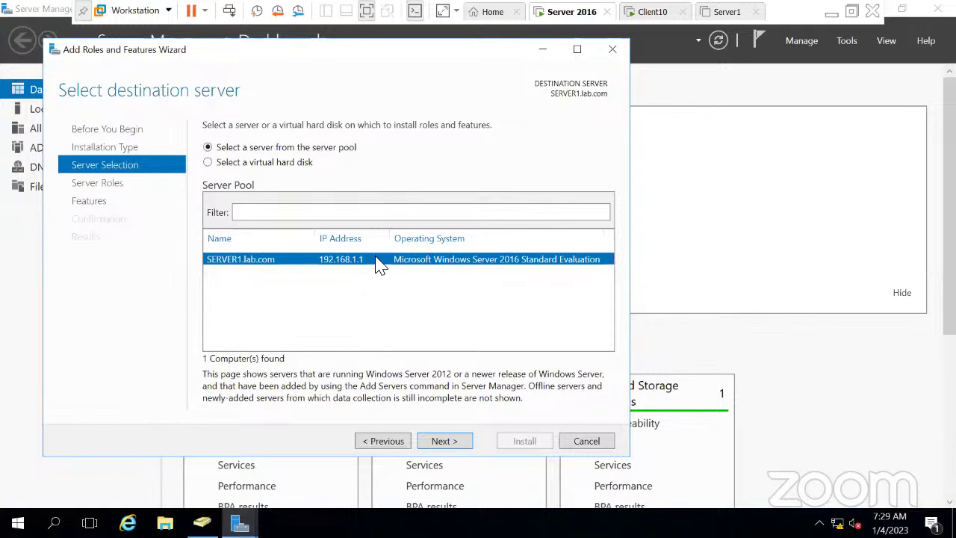
click(442, 441)
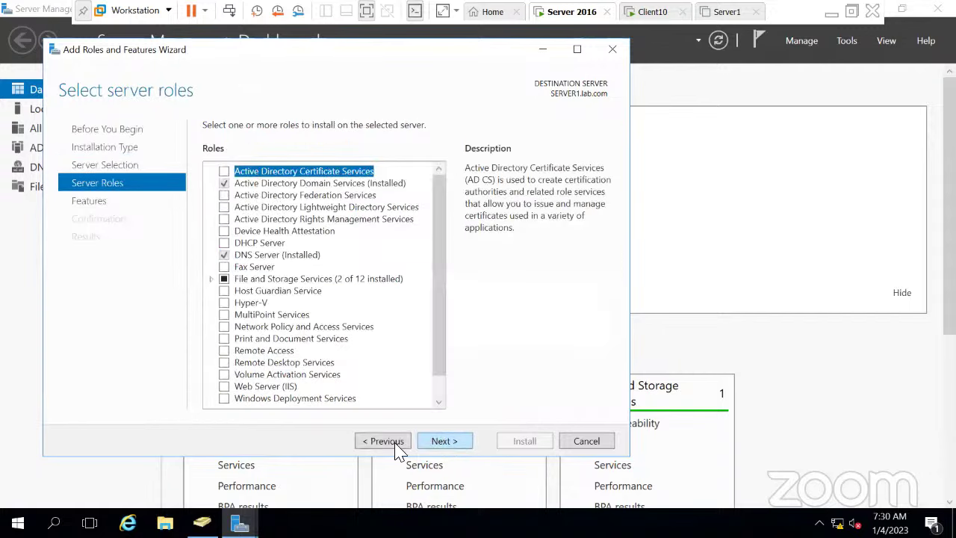
Select the DHCP Server role with its required management tools and keep the default features
click(224, 243)
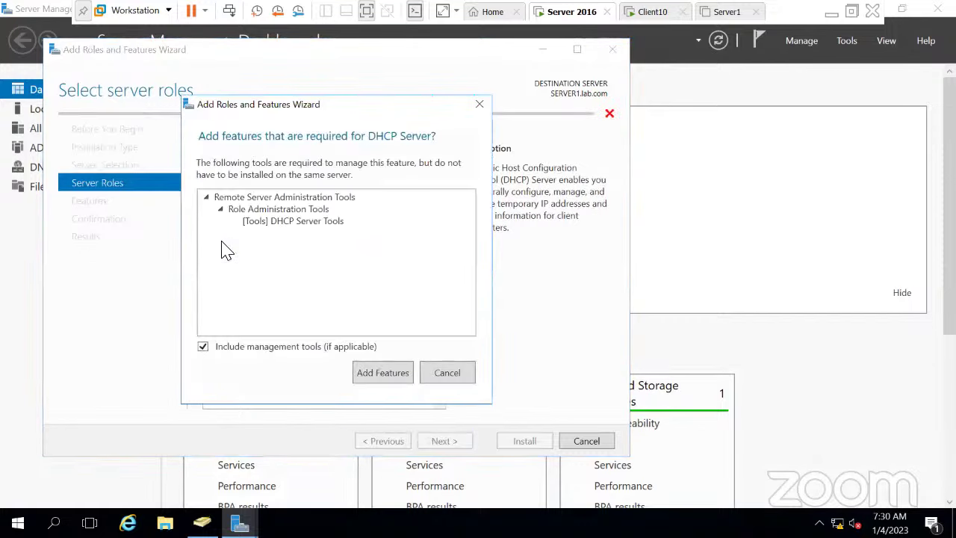
click(387, 377)
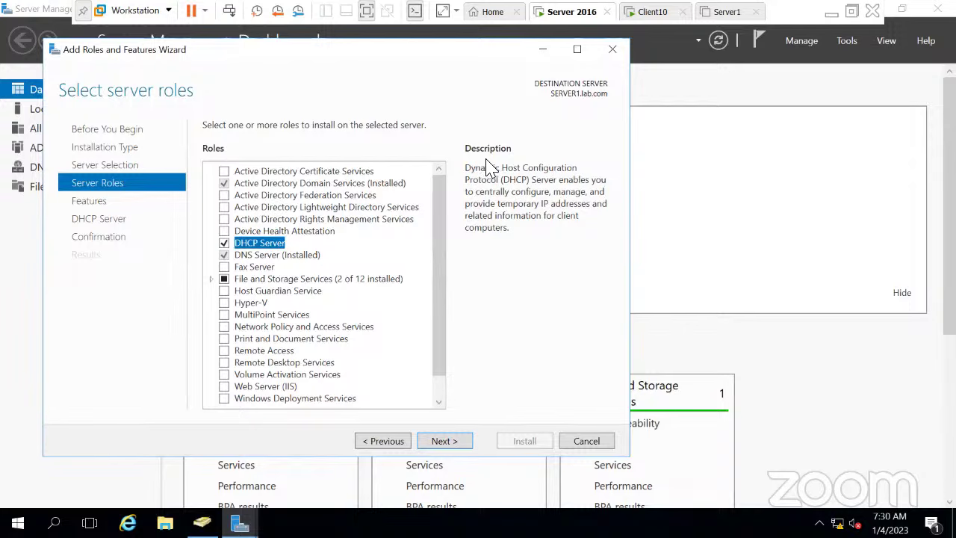
click(443, 444)
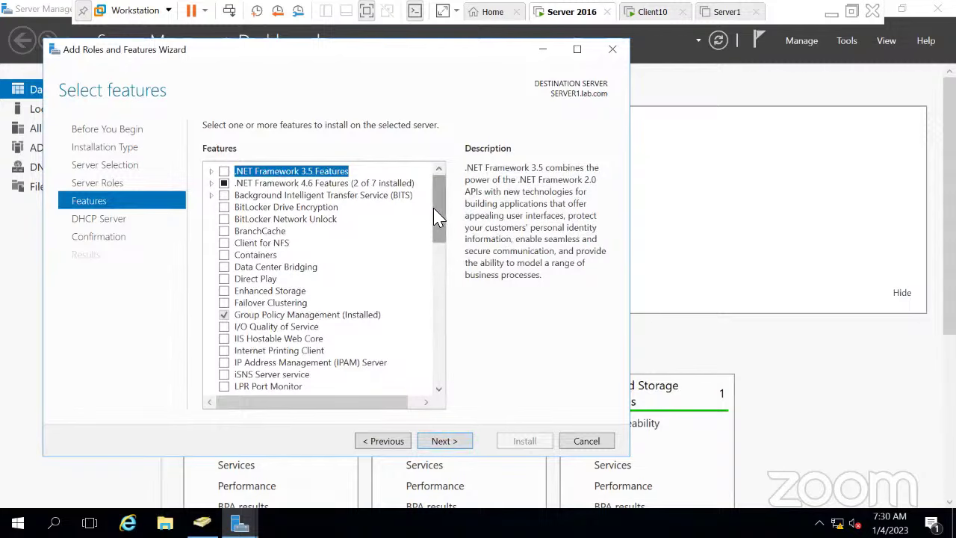
drag(434, 208, 446, 192)
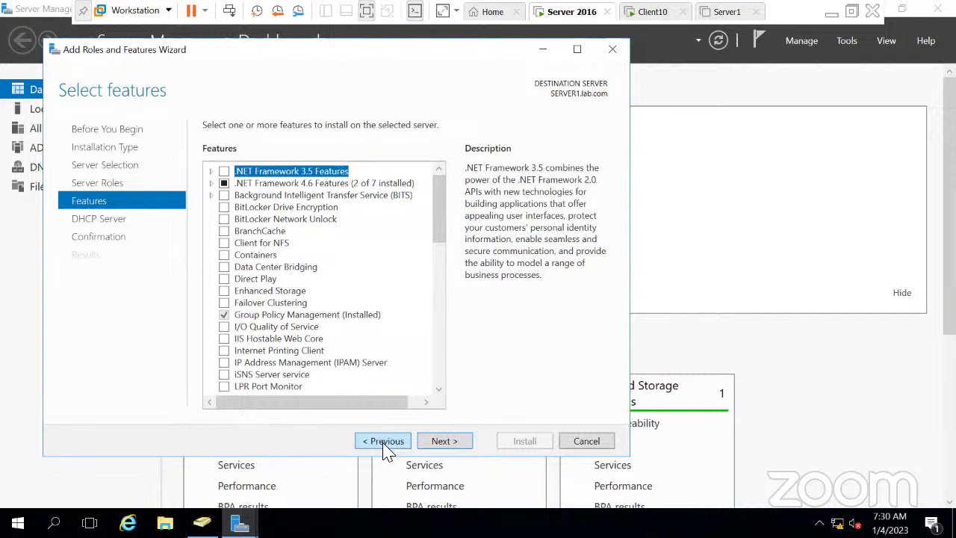
click(463, 451)
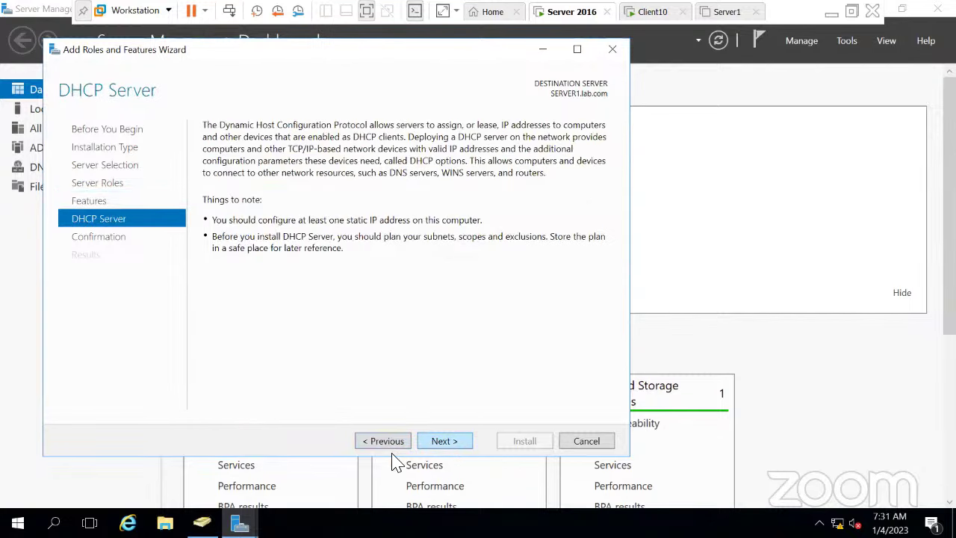
Allow automatic restart of the destination server, install the DHCP Server role, and close the wizard once the installation finishes
click(448, 441)
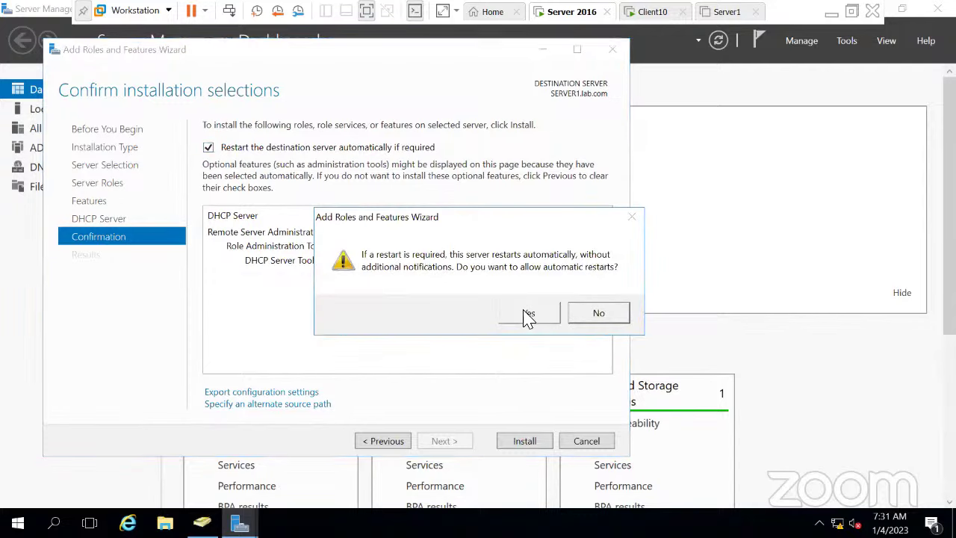
click(523, 316)
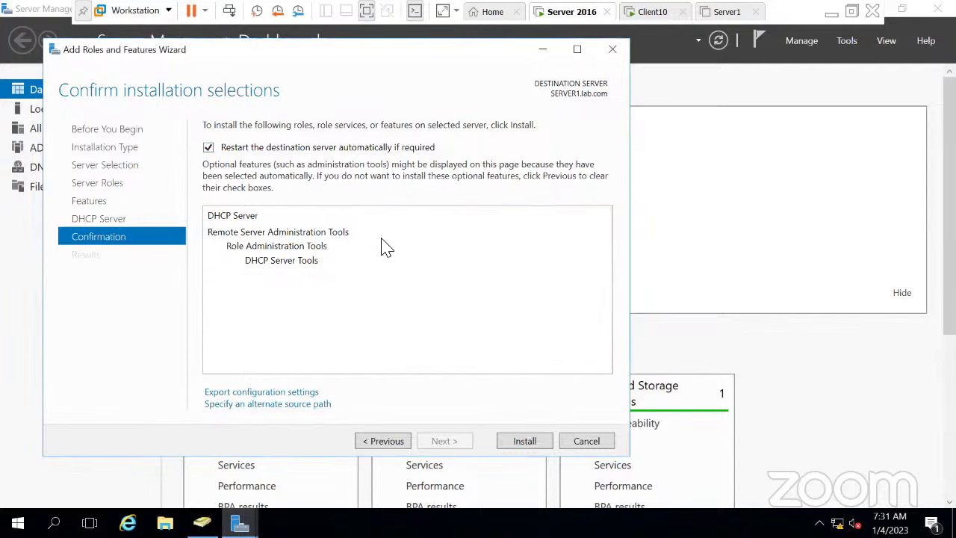
click(524, 440)
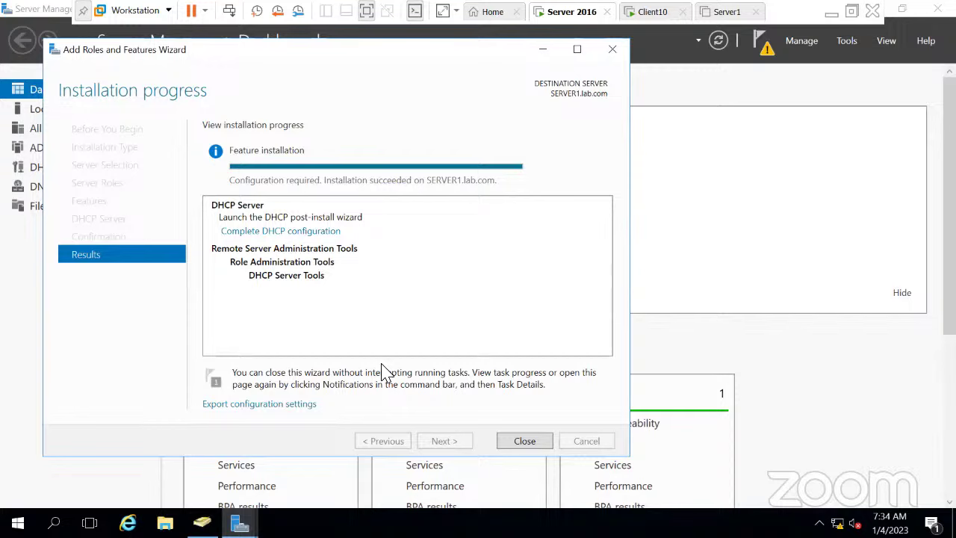
click(515, 449)
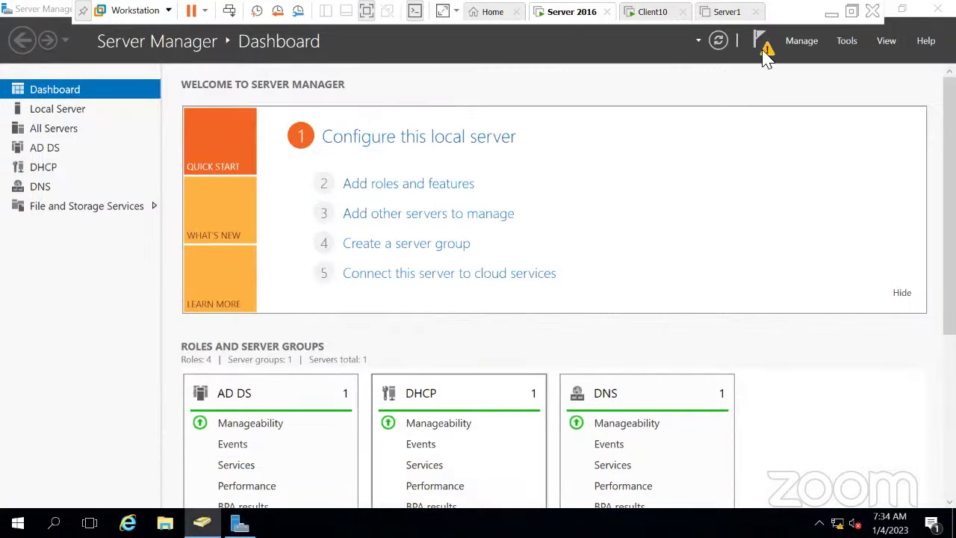
Complete the DHCP post-install configuration, authorizing the server in AD DS with the preselected domain administrator credentials, and close the wizard
click(764, 50)
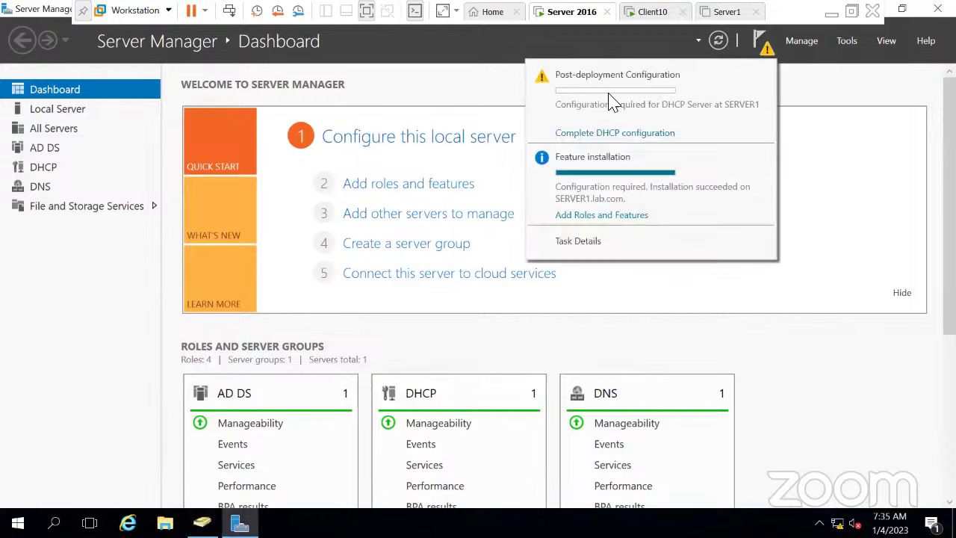
click(604, 135)
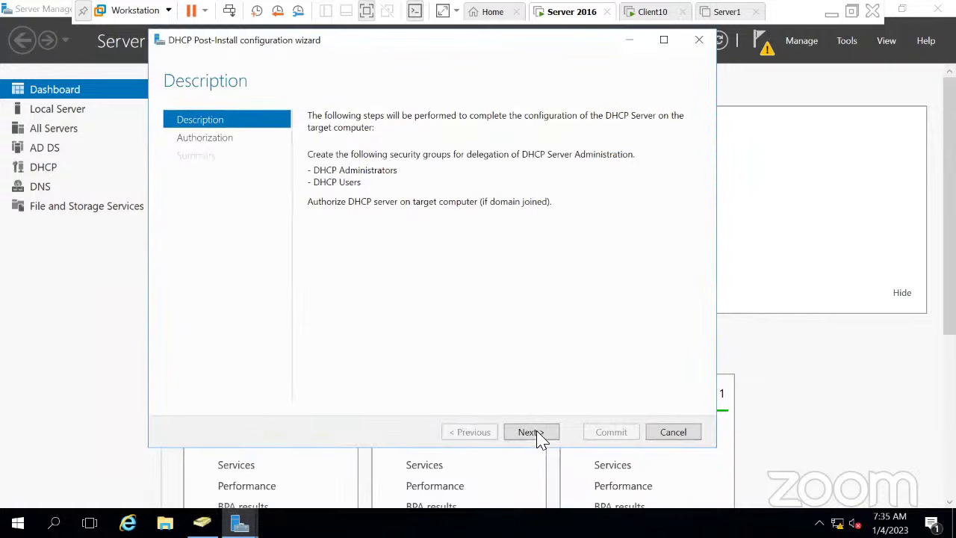
click(531, 432)
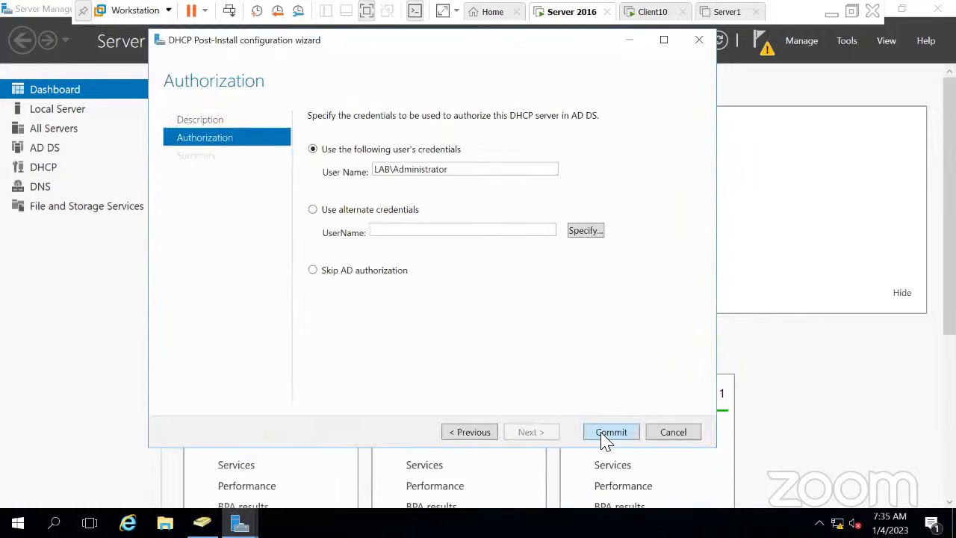
click(606, 439)
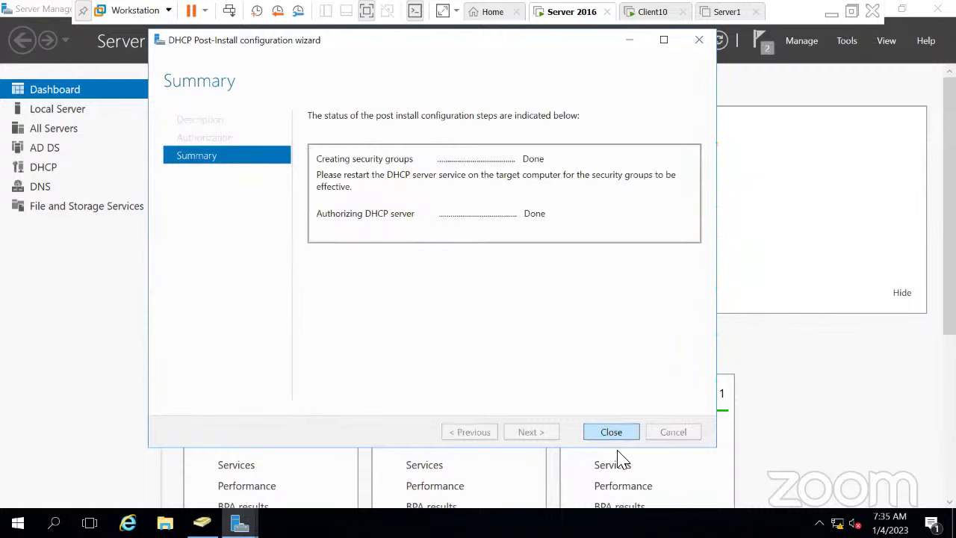
click(610, 432)
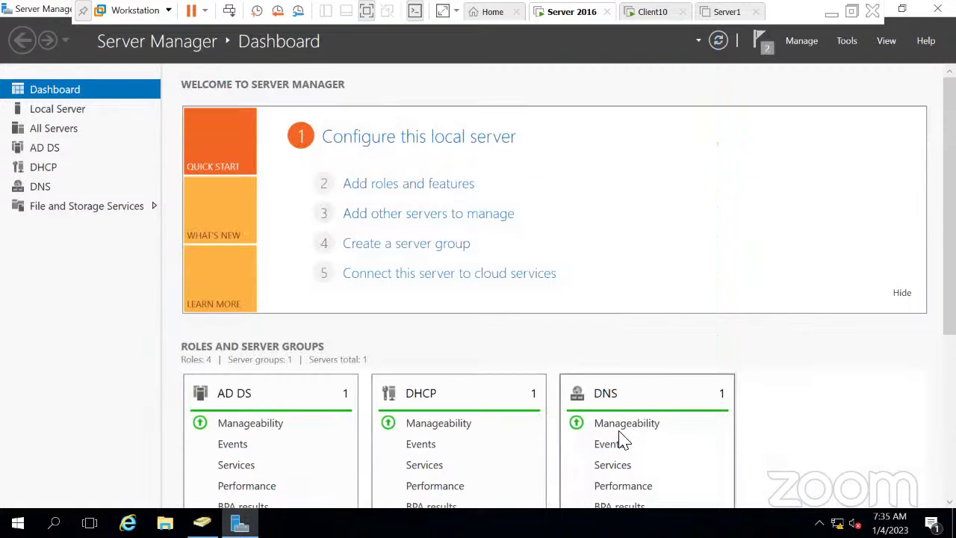
Open the DHCP management console from Server Manager, maximize it, and expand server1.lab.com down to its IPv4 node
click(844, 43)
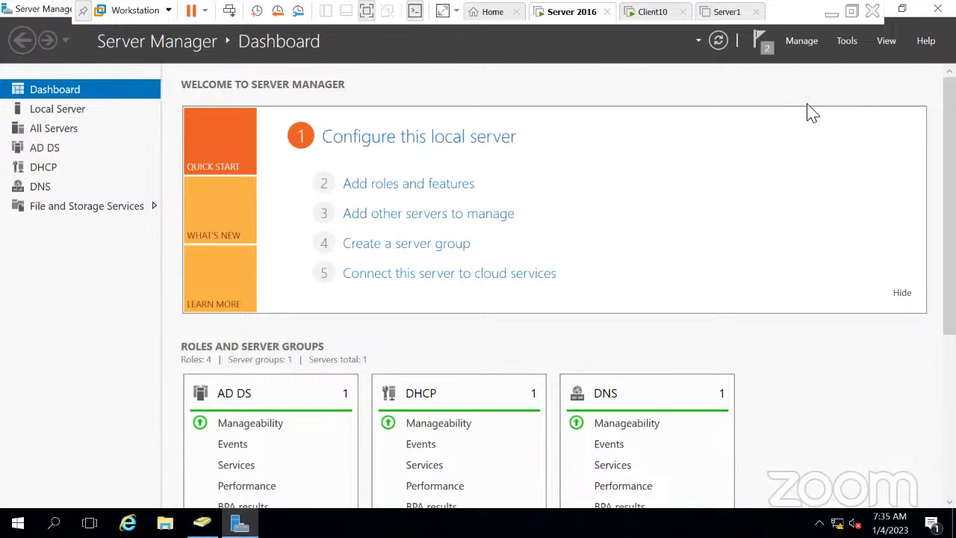
click(754, 210)
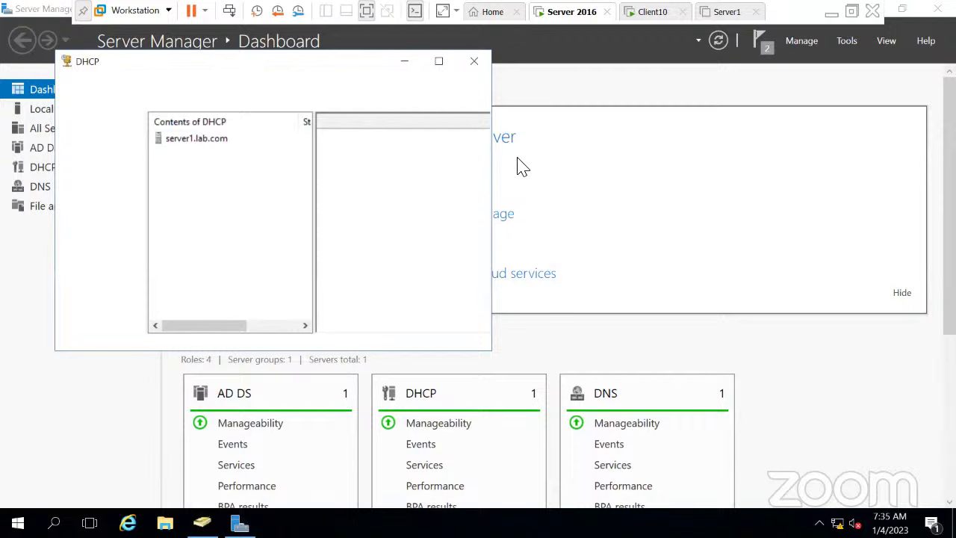
click(439, 60)
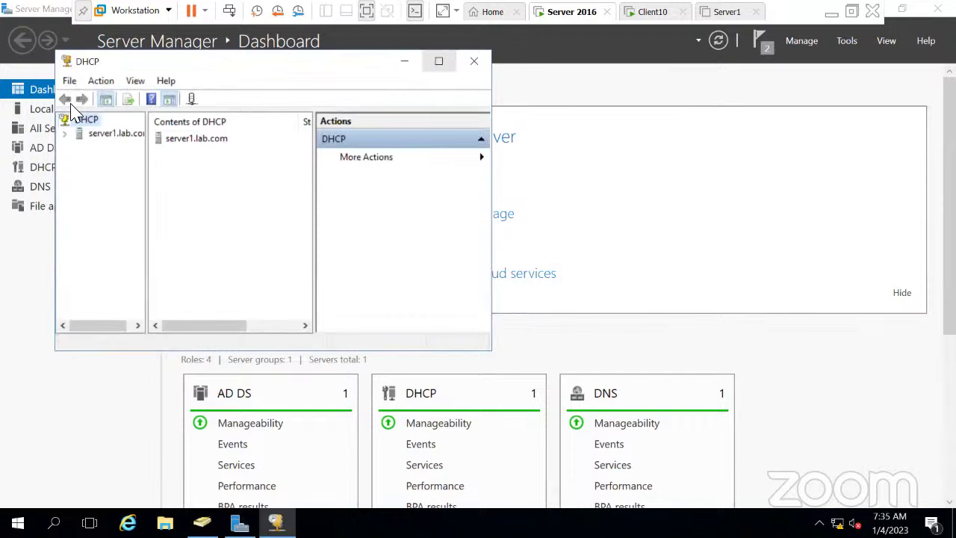
drag(93, 107, 193, 116)
click(9, 79)
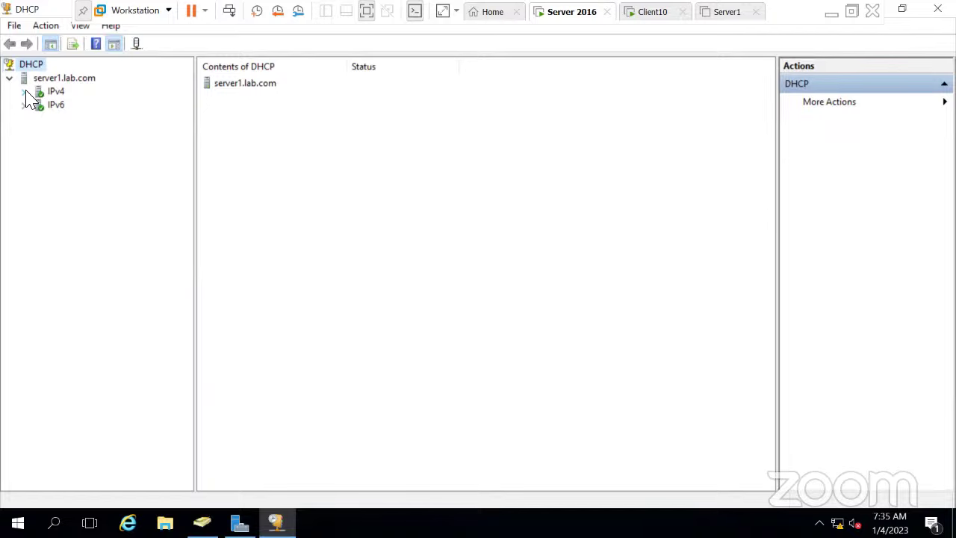
click(24, 91)
click(54, 95)
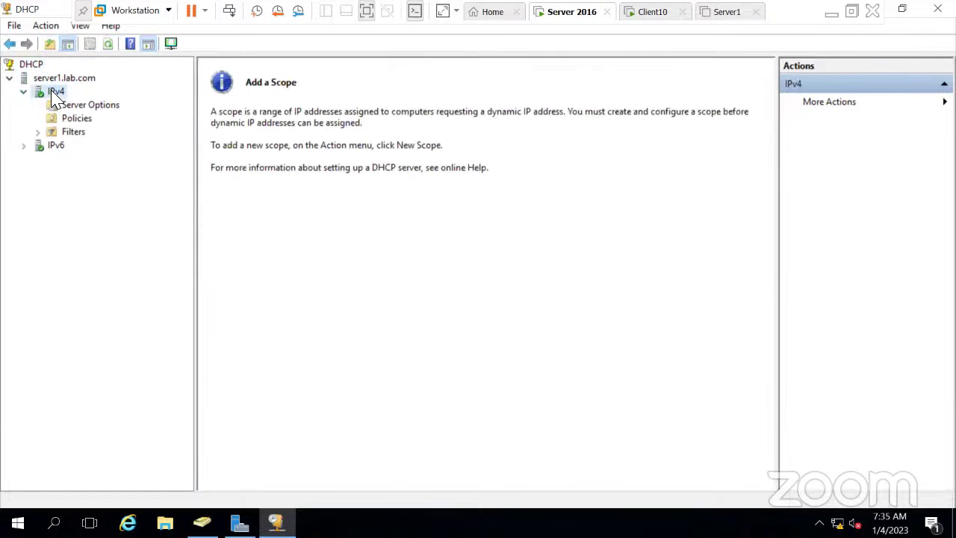
Start a new IPv4 scope named "Scope1" with the description "This Scope is for IT team"
right_click(56, 100)
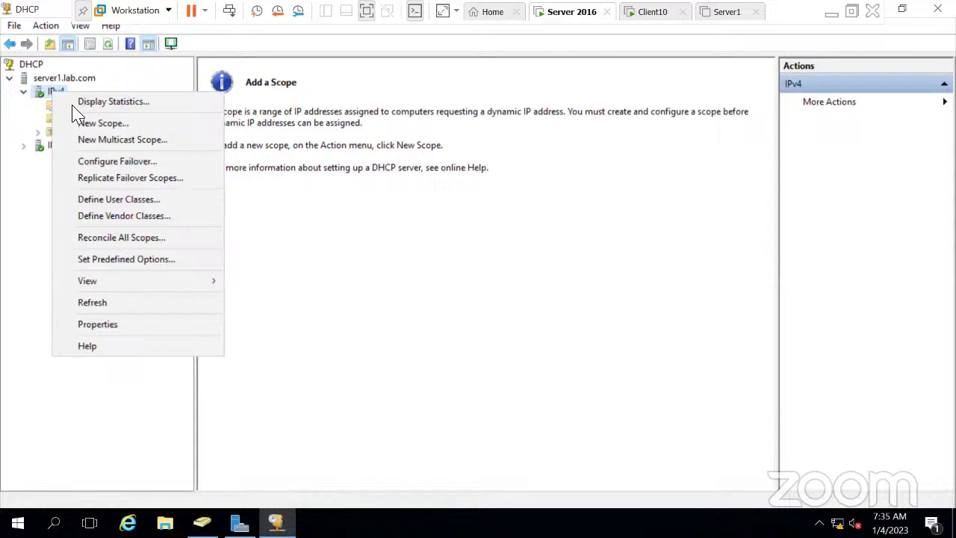
click(164, 124)
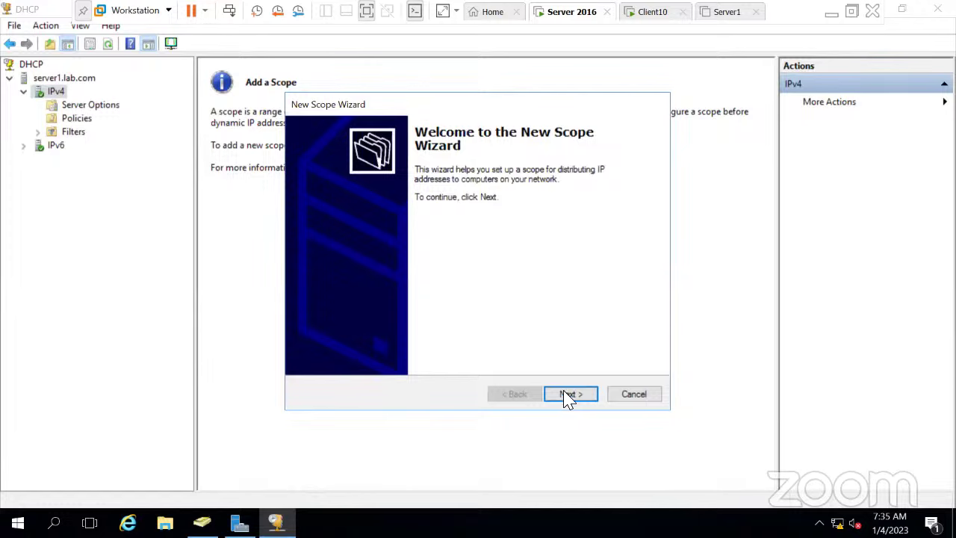
click(568, 394)
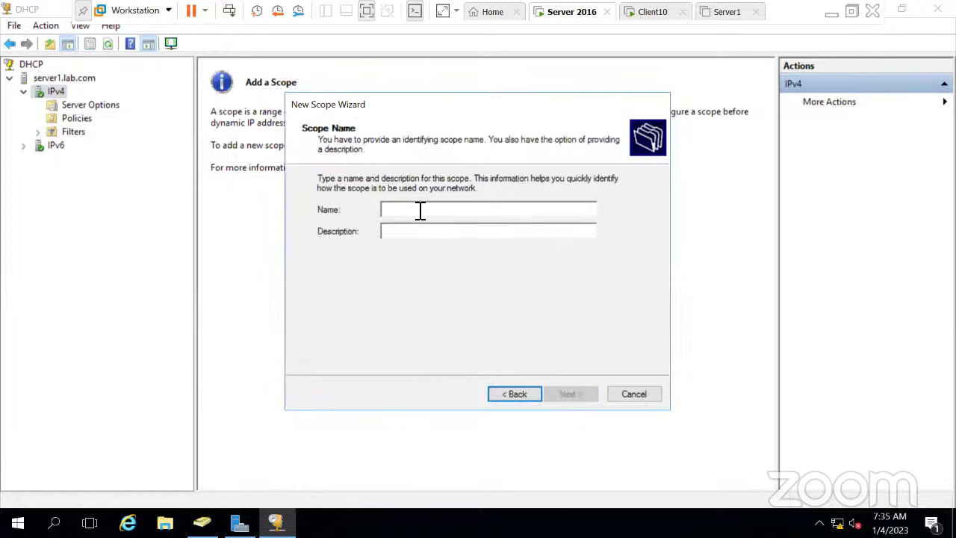
click(433, 208)
text(S)
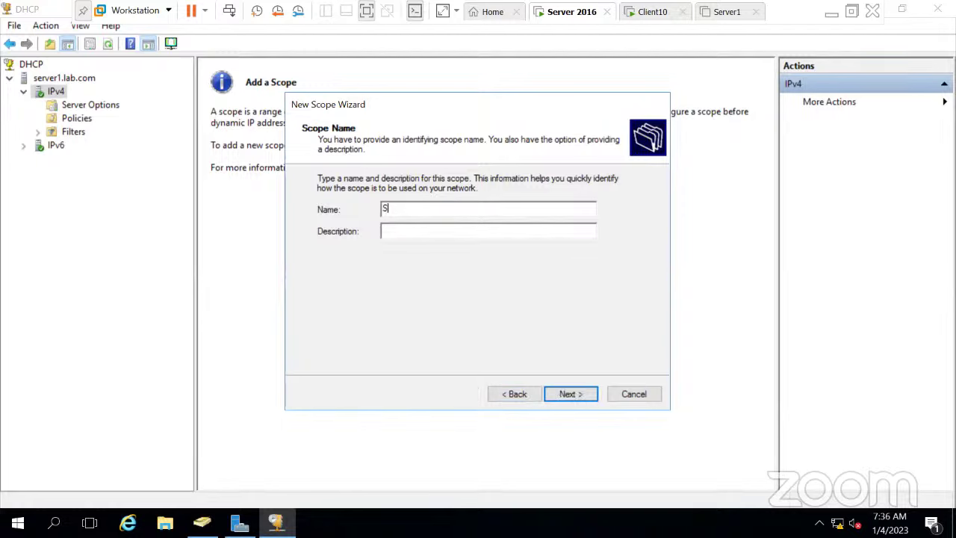
text(cope1)
click(418, 230)
text(This S)
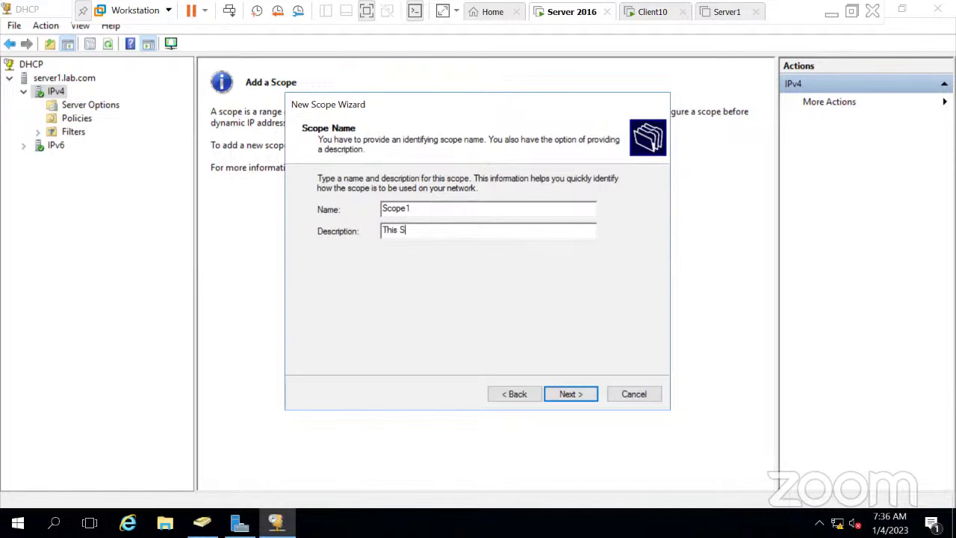
text(coope is fot)
key(BackSpace)
text(r l)
text(T team)
click(571, 394)
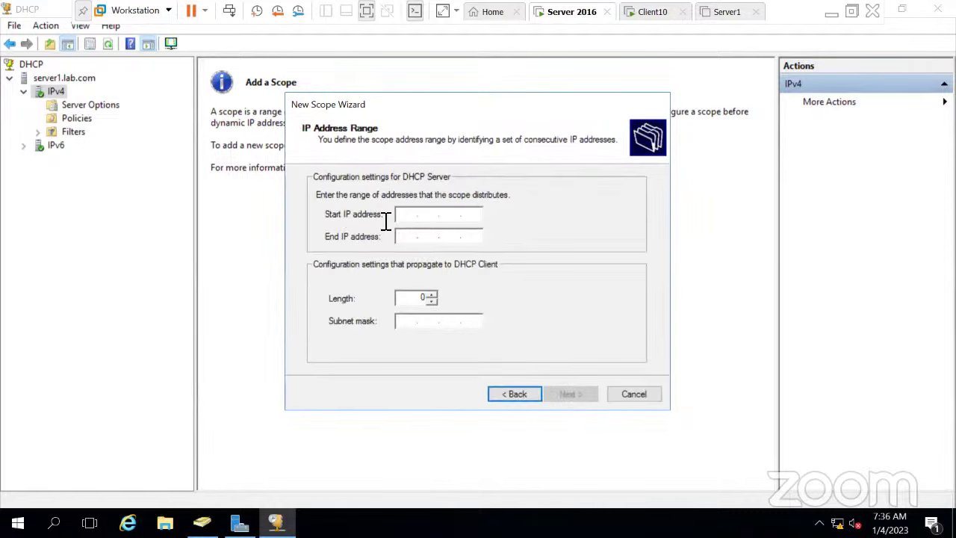
Set the scope's address range to 192.168.1.100 through 192.168.1.200 with subnet length 24 and accept it
click(439, 217)
text(192.168.1.100)
key(Tab)
text(192.168.1)
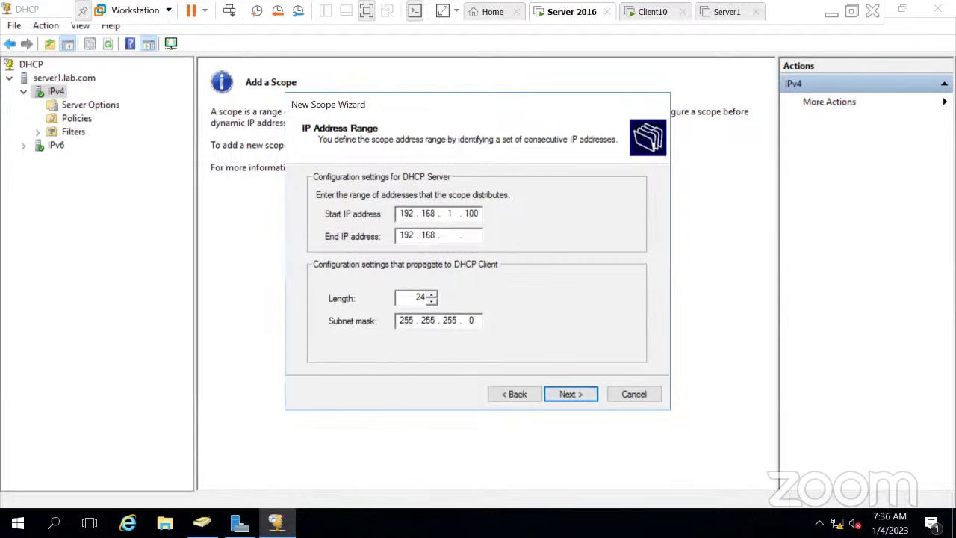
text(1.200)
click(431, 302)
text(24)
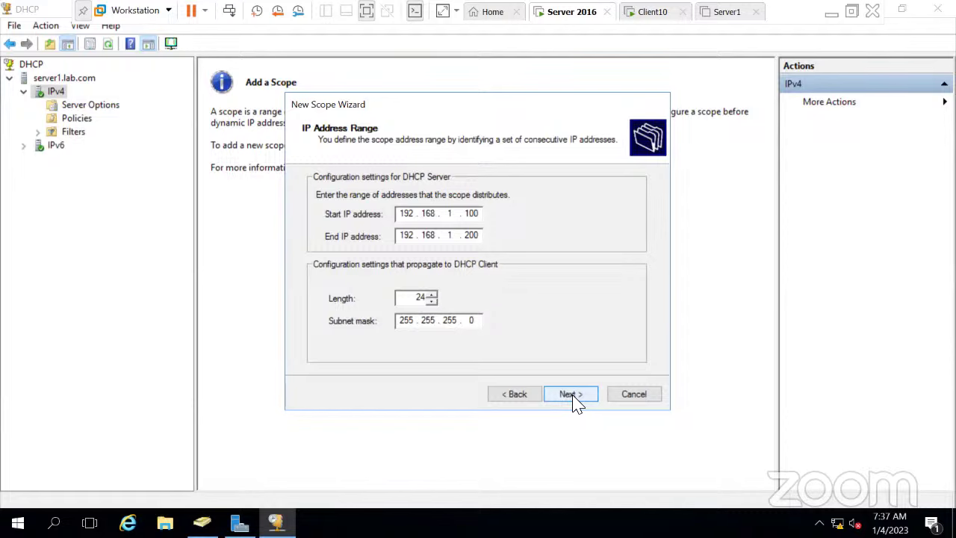
click(571, 394)
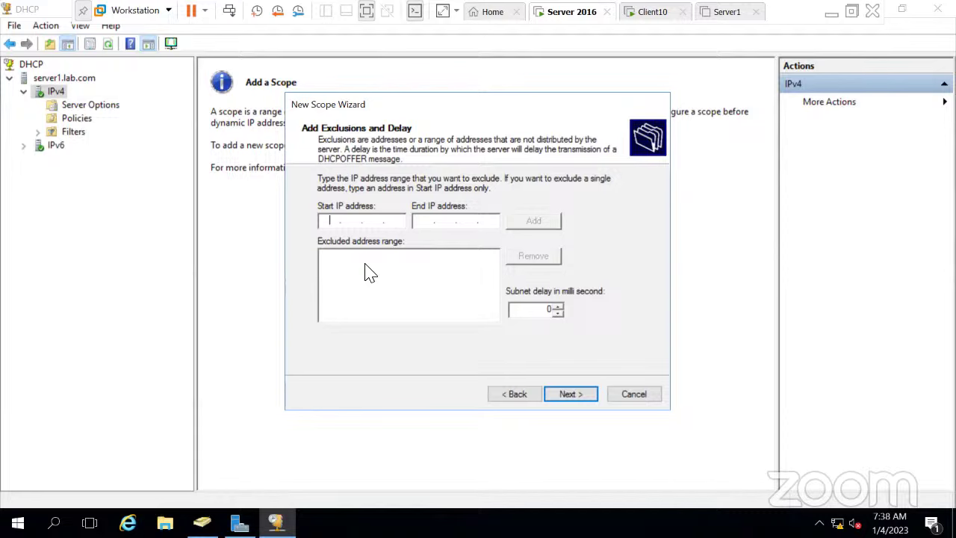
Exclude the addresses 192.168.1.101 to 192.168.1.110 from the scope and continue to the lease duration
text(192.168.1.100)
key(BackSpace)
text(1)
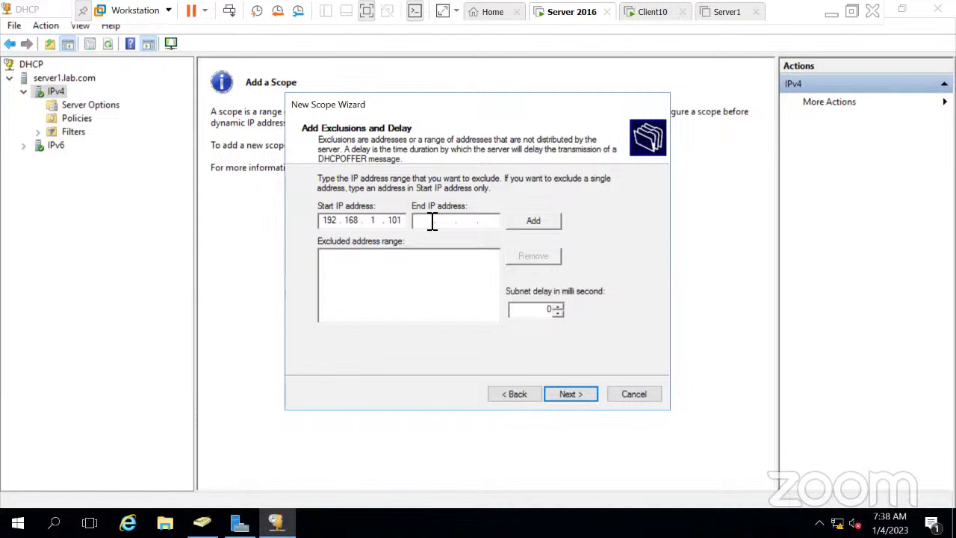
click(431, 221)
text(192.168.1.110)
click(533, 221)
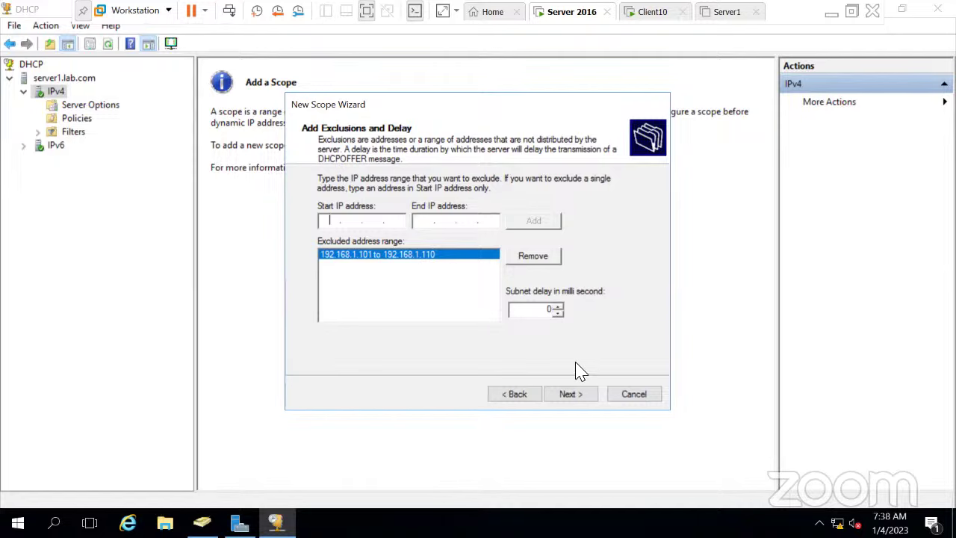
click(584, 401)
Set the scope's lease duration to 15 days and accept it
double_click(328, 295)
click(333, 298)
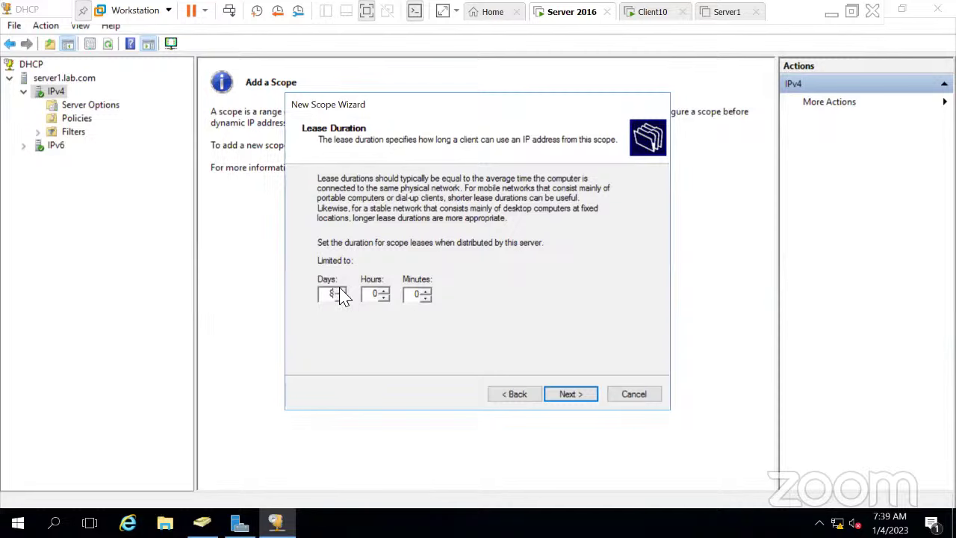
double_click(340, 292)
text(15)
click(340, 289)
click(584, 400)
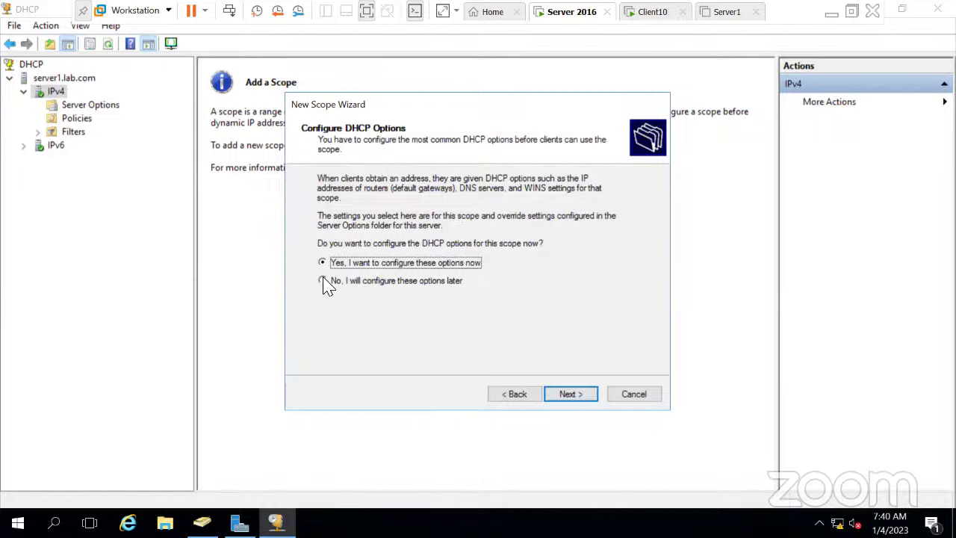
Choose to configure the DHCP options now and add 192.168.1.1 as the scope's router (default gateway)
click(578, 401)
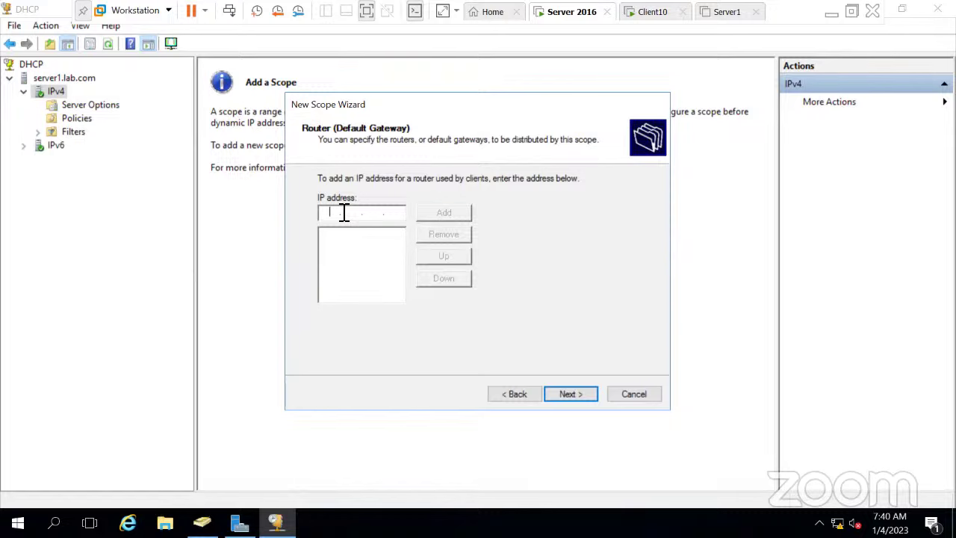
text(192 . 168 . 1 . 1)
click(443, 213)
click(576, 395)
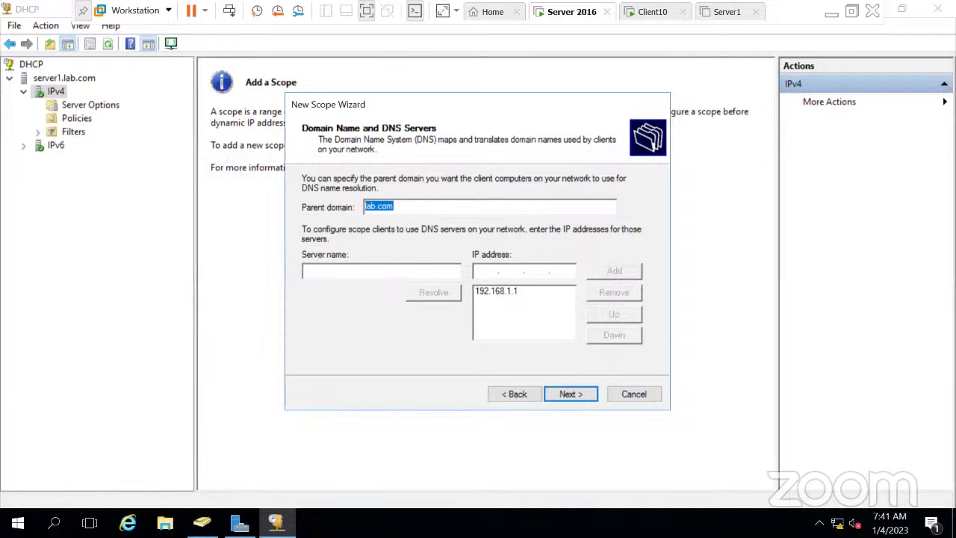
Check the server's Ethernet0 IPv4 address and DNS settings through Network and Sharing Center, closing the dialogs without changes
right_click(835, 522)
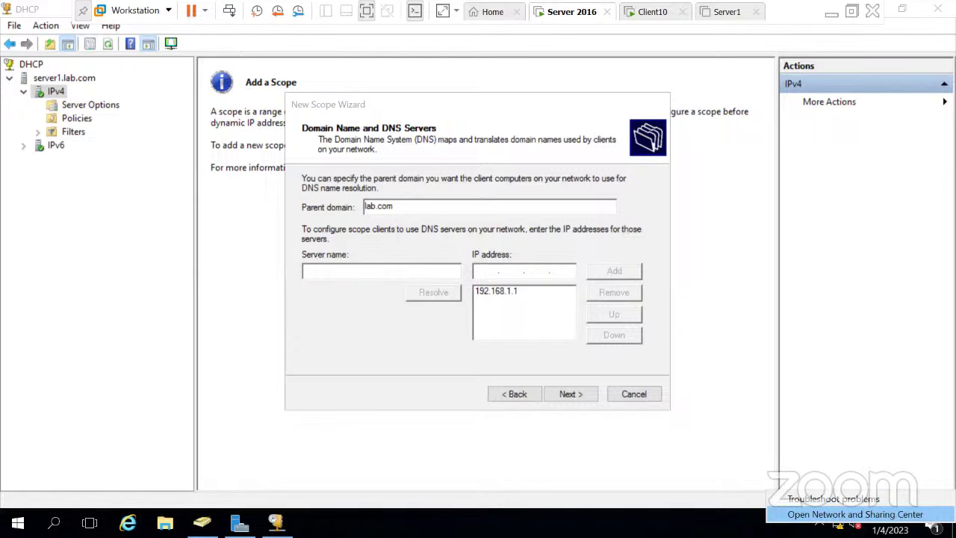
click(855, 514)
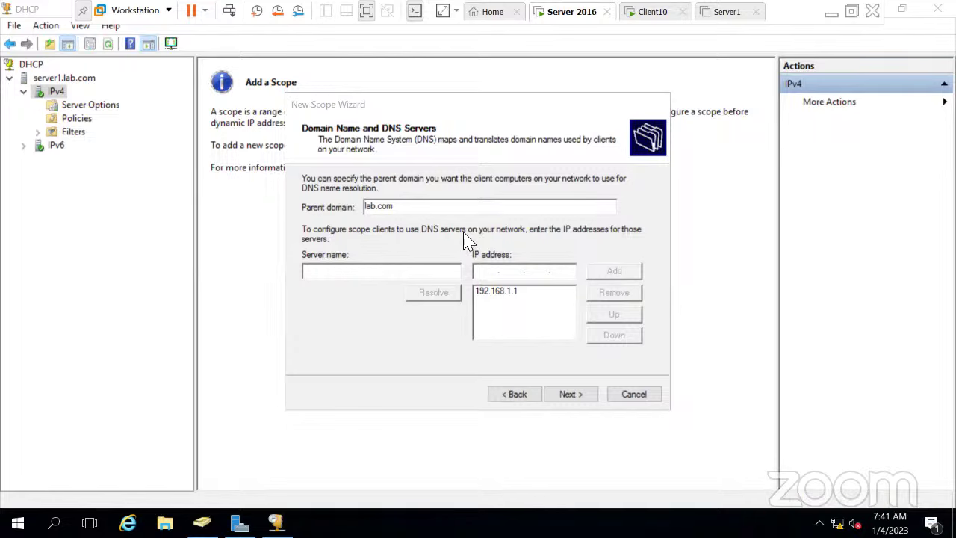
click(683, 179)
click(380, 382)
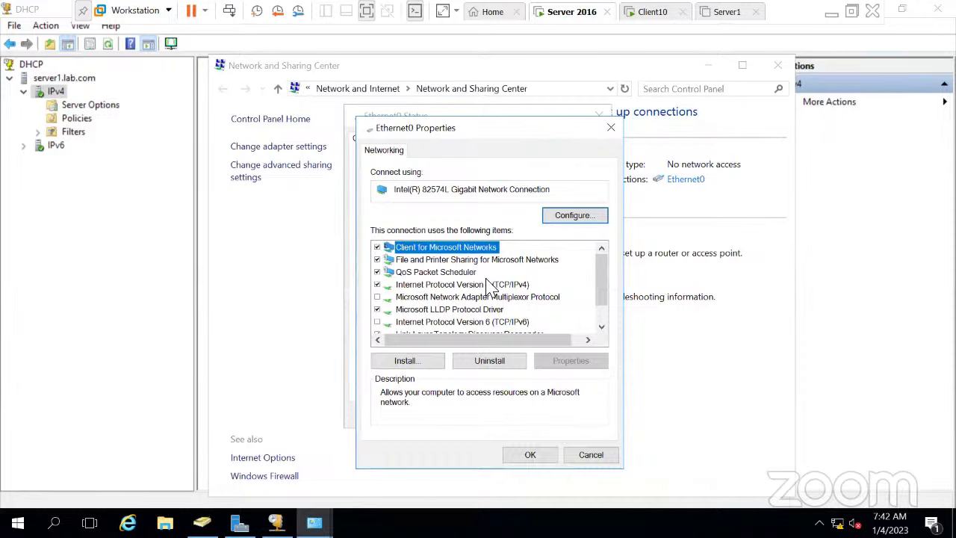
double_click(487, 286)
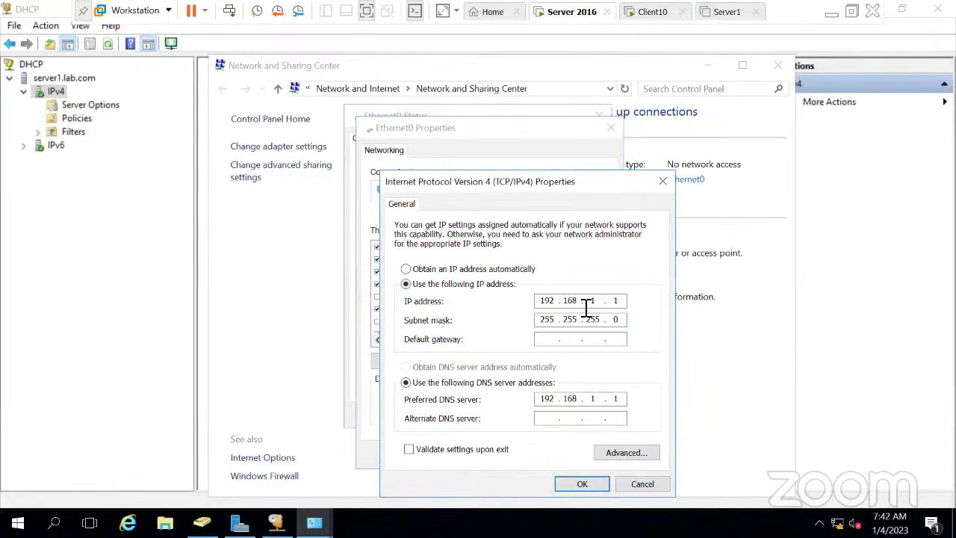
click(635, 487)
click(527, 465)
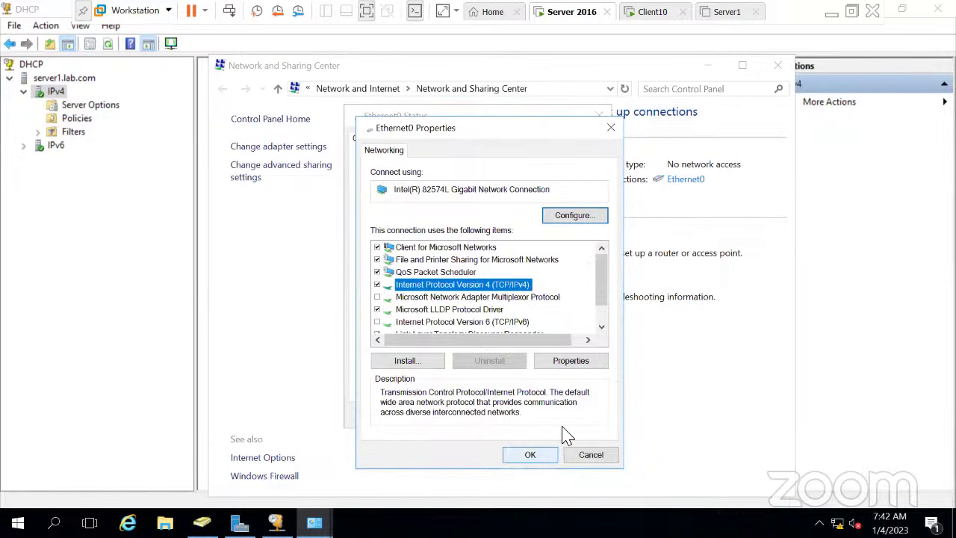
click(577, 415)
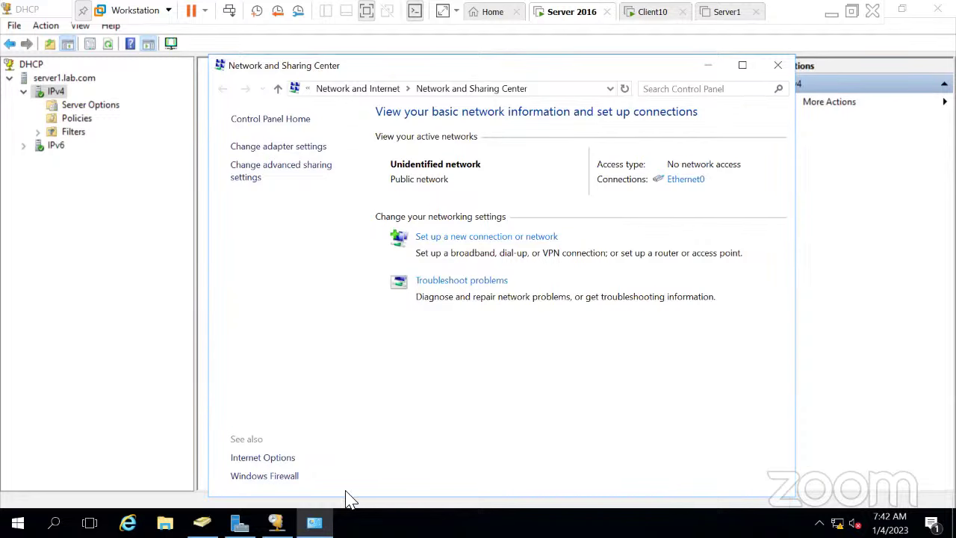
Add 8.8.8.8 as an additional DNS server for the scope despite the validation warning, and accept the DNS settings
click(276, 523)
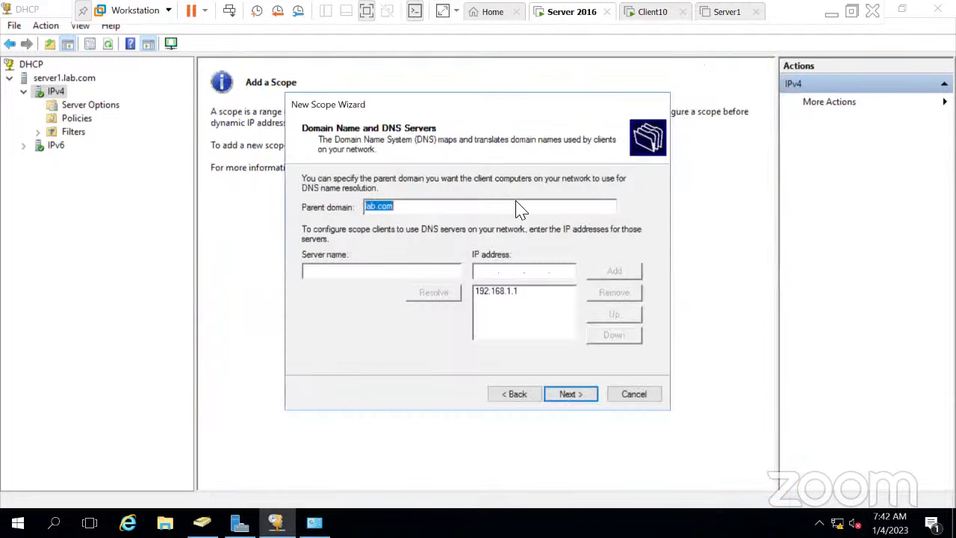
click(484, 272)
text(8)
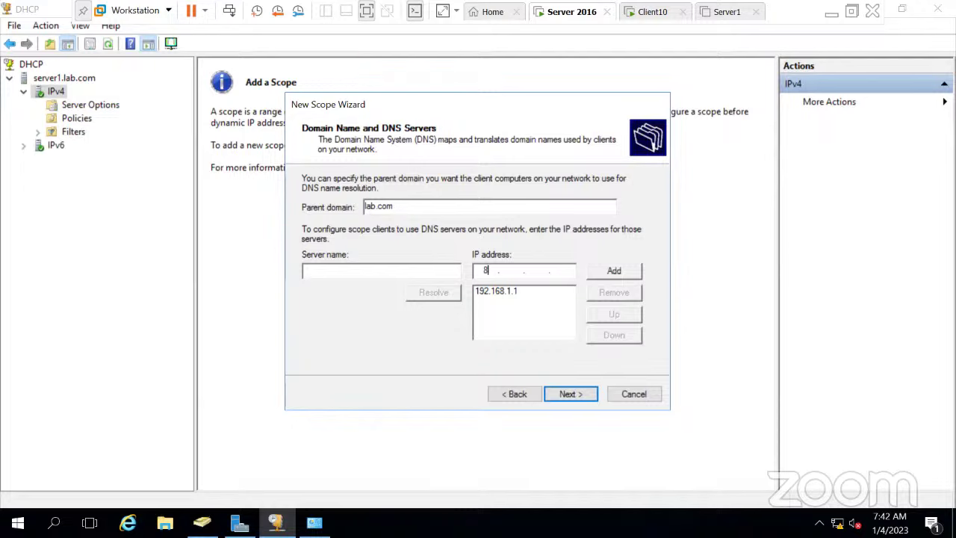
text(.8.8.8)
click(607, 273)
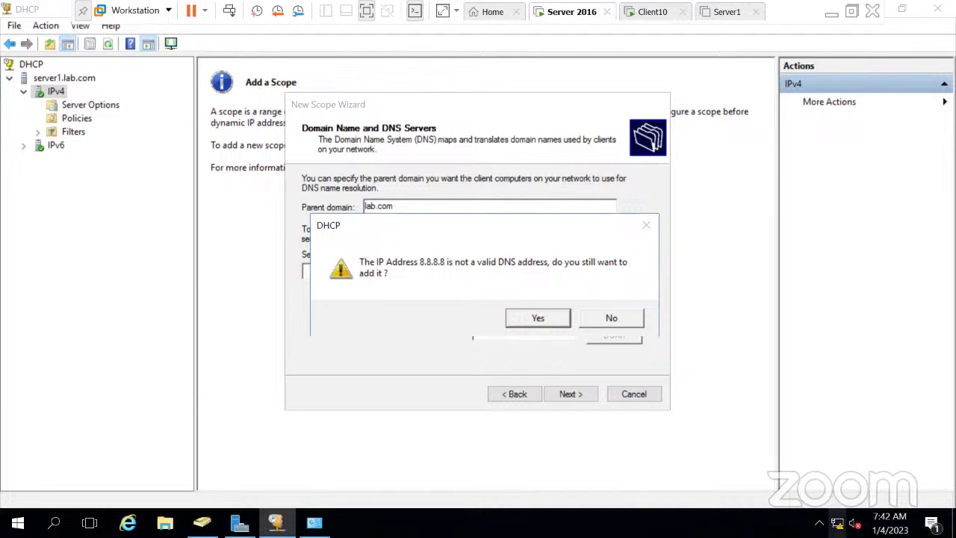
mouse_move(837, 523)
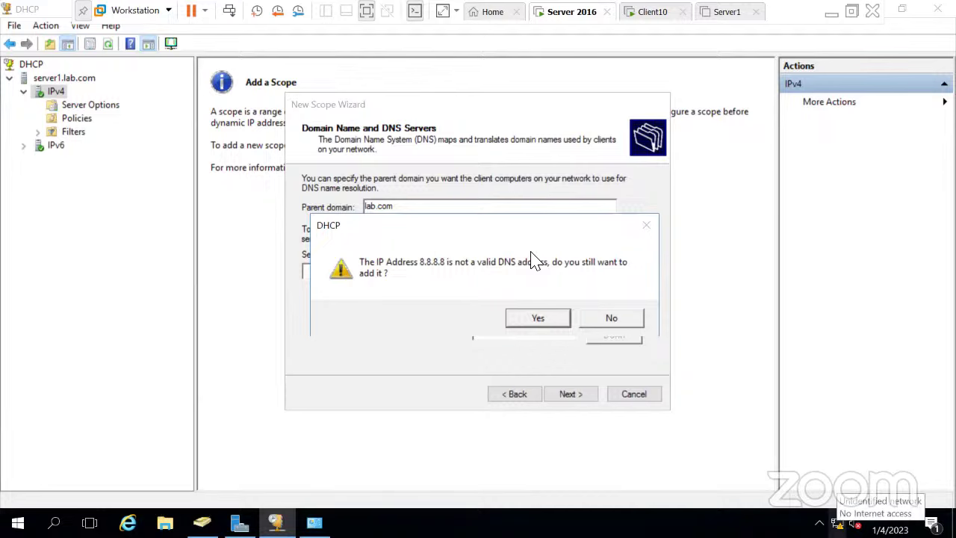
click(537, 319)
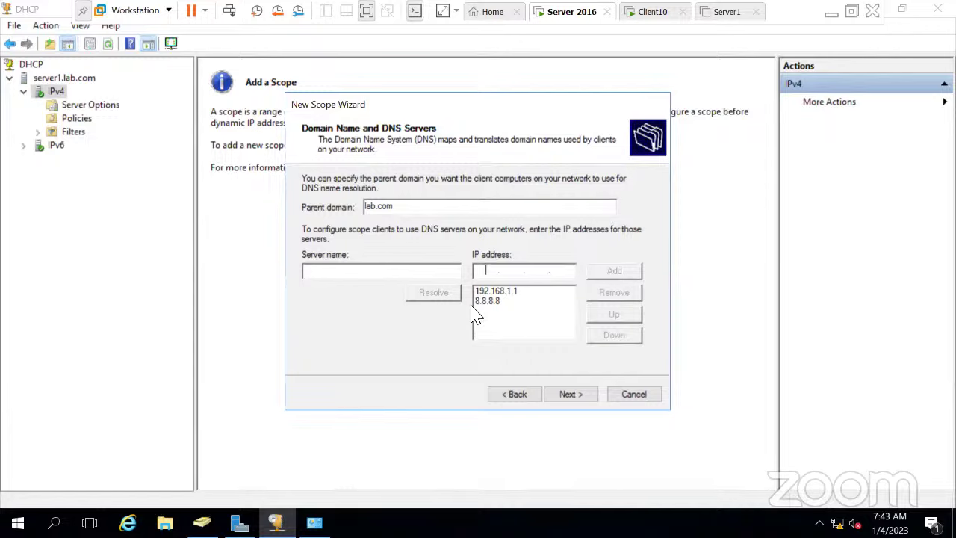
click(570, 394)
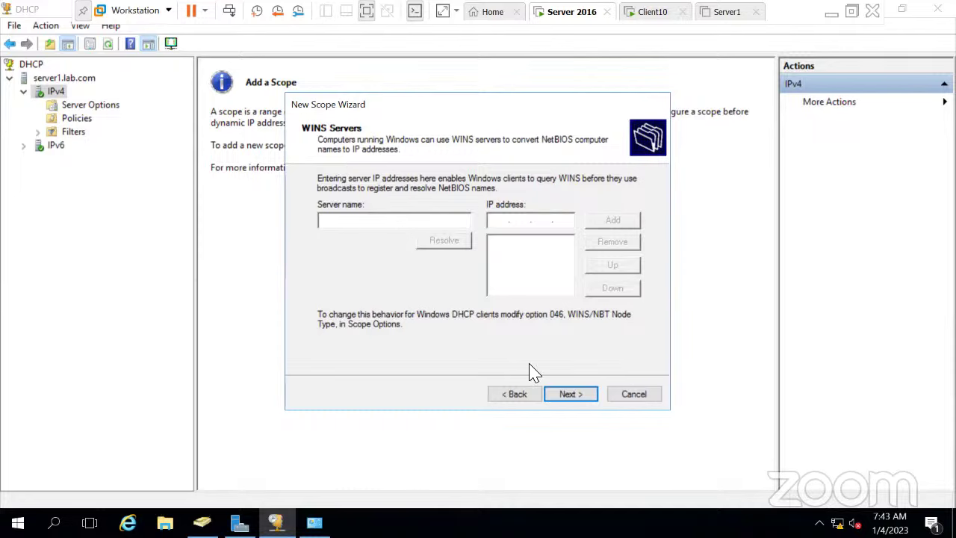
Leave the WINS servers empty and complete the New Scope Wizard with the scope activated now
click(571, 394)
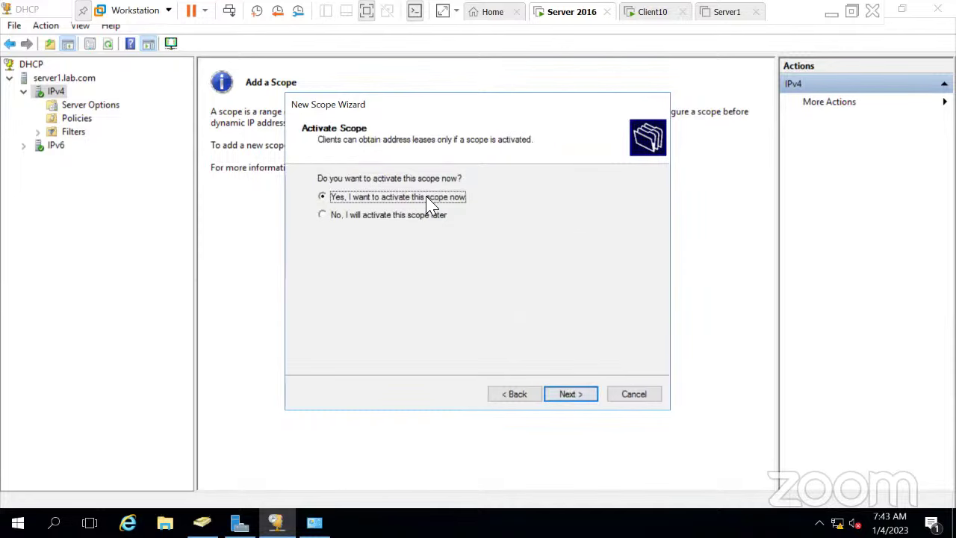
click(571, 396)
click(571, 394)
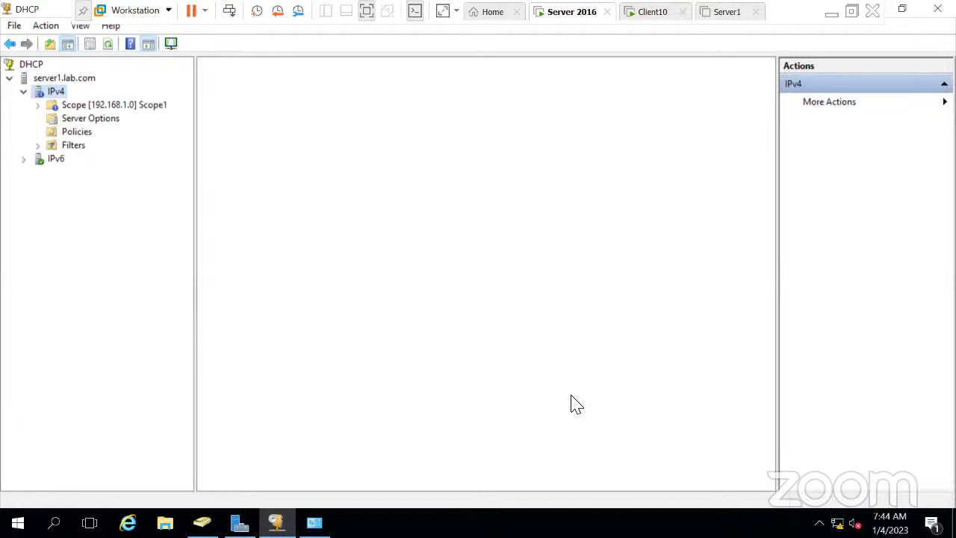
Review the new scope's address pool and refresh its address leases
click(82, 109)
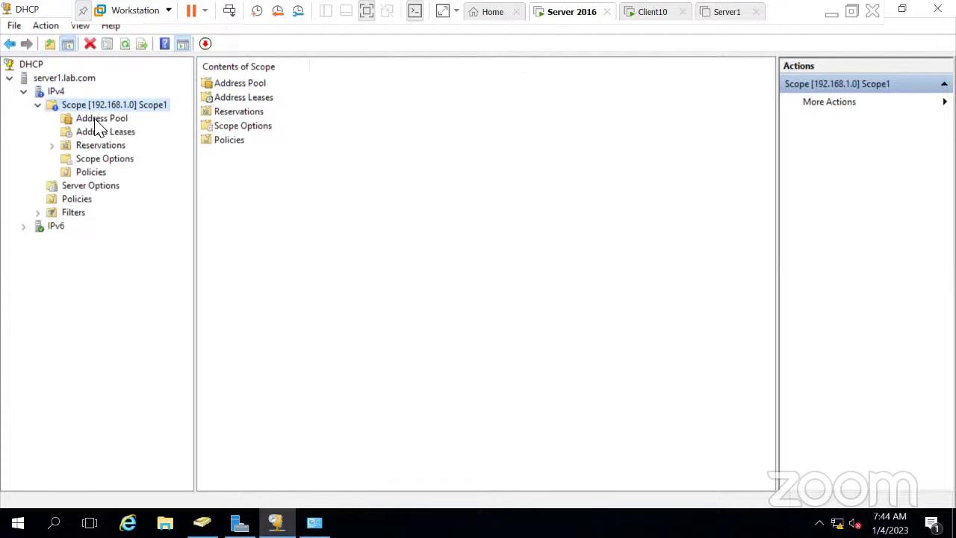
click(96, 121)
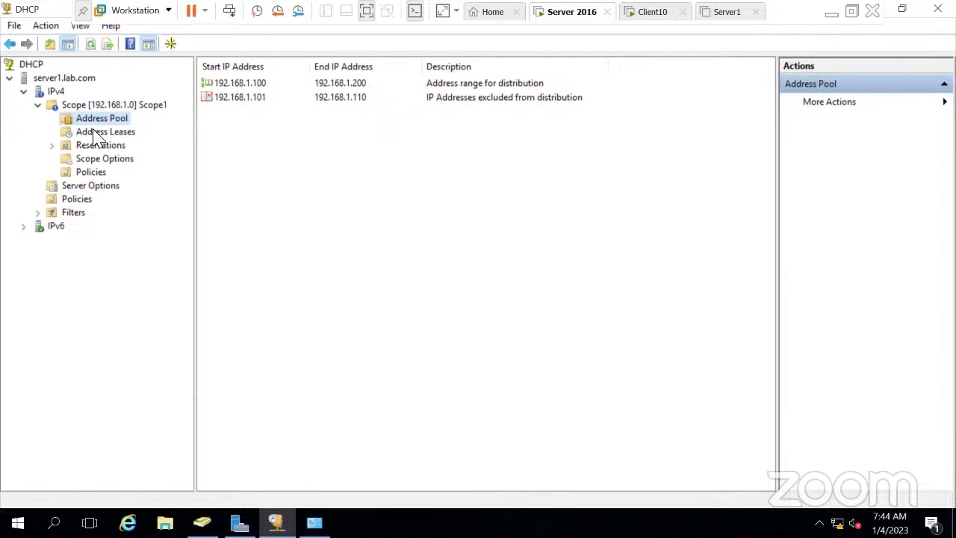
click(119, 134)
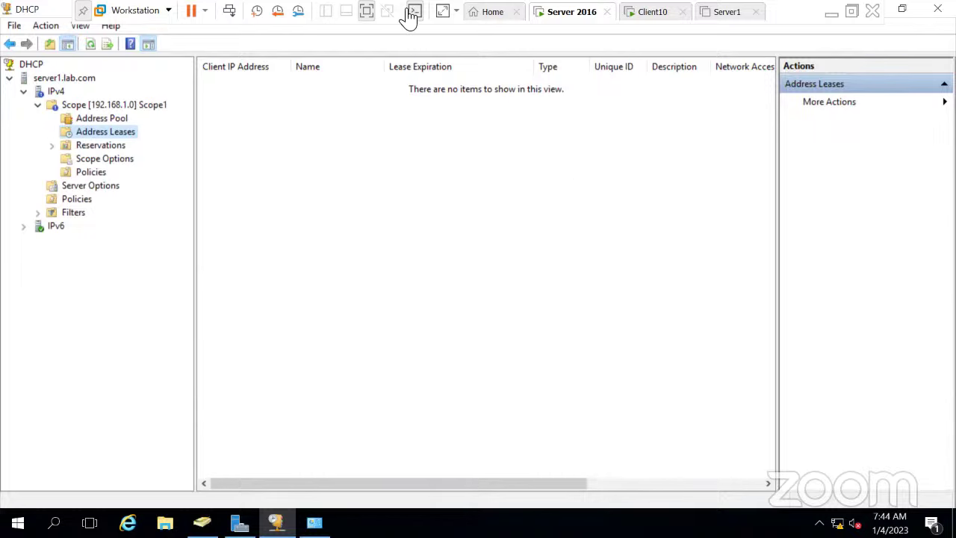
click(90, 45)
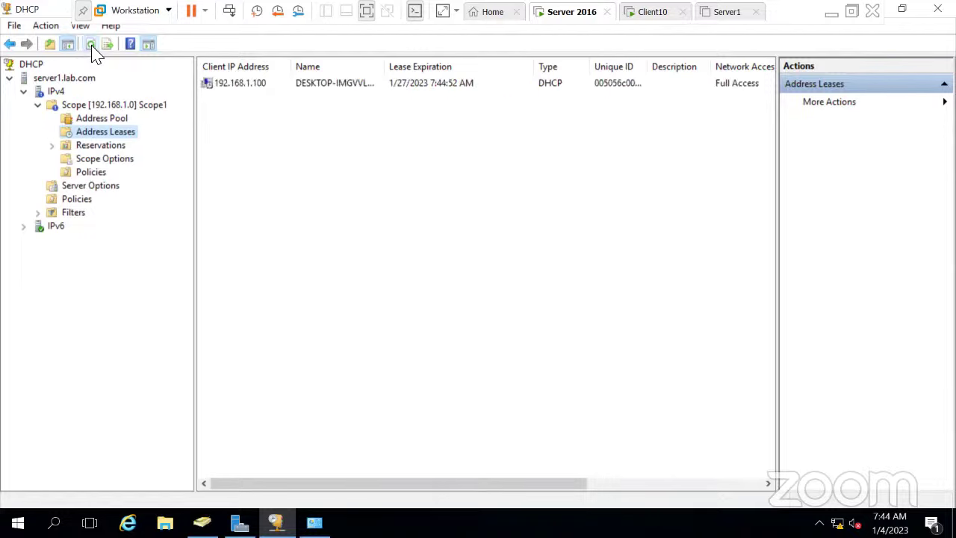
click(92, 46)
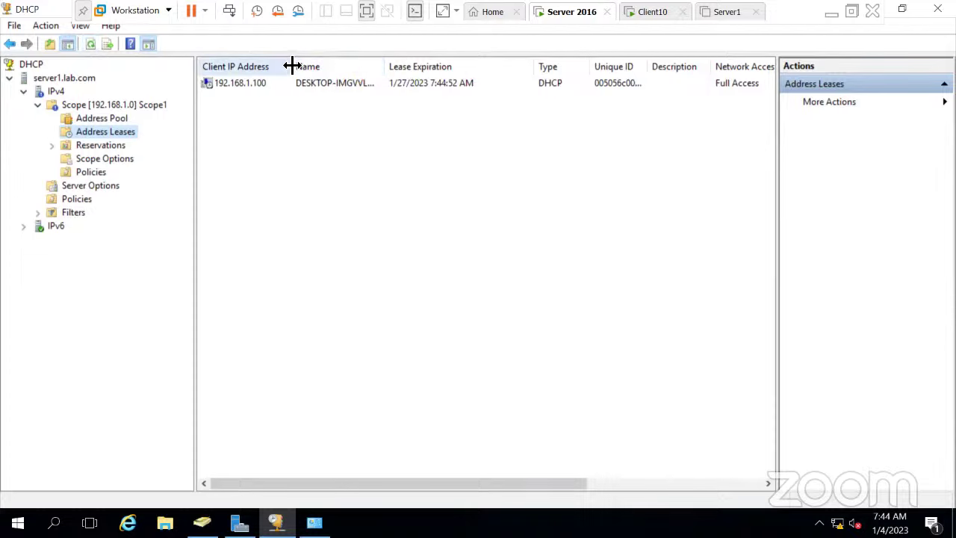
Widen the Client IP Address, Name and Unique ID columns of the lease list
drag(292, 66, 337, 65)
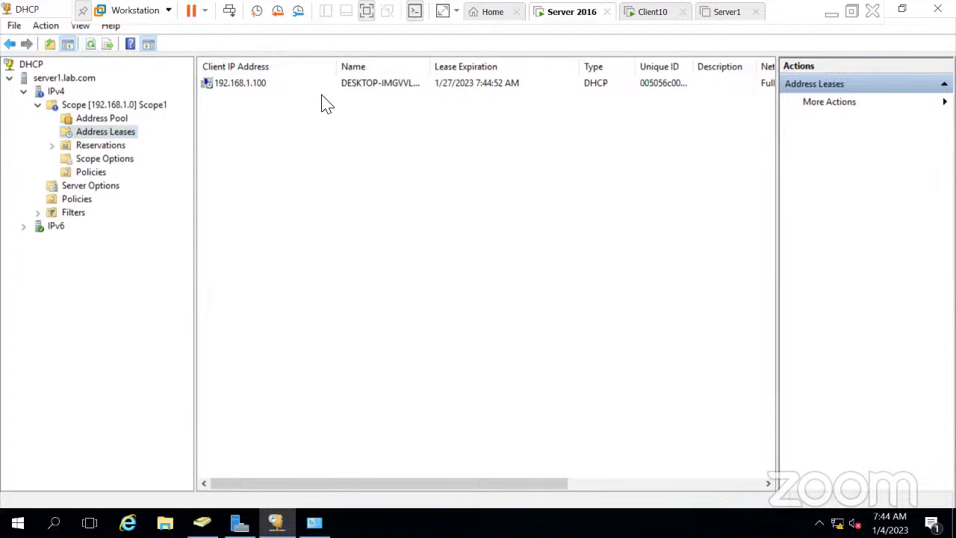
drag(432, 68, 454, 68)
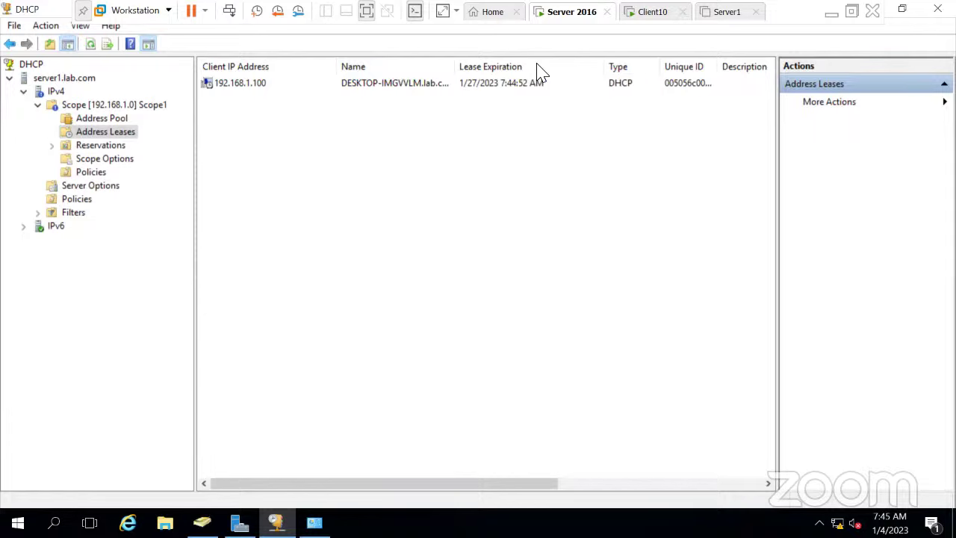
drag(717, 67, 737, 67)
Switch to the Client10 machine and check Ethernet0's connection details for its current IP addressing
key(ctrl+alt+Right)
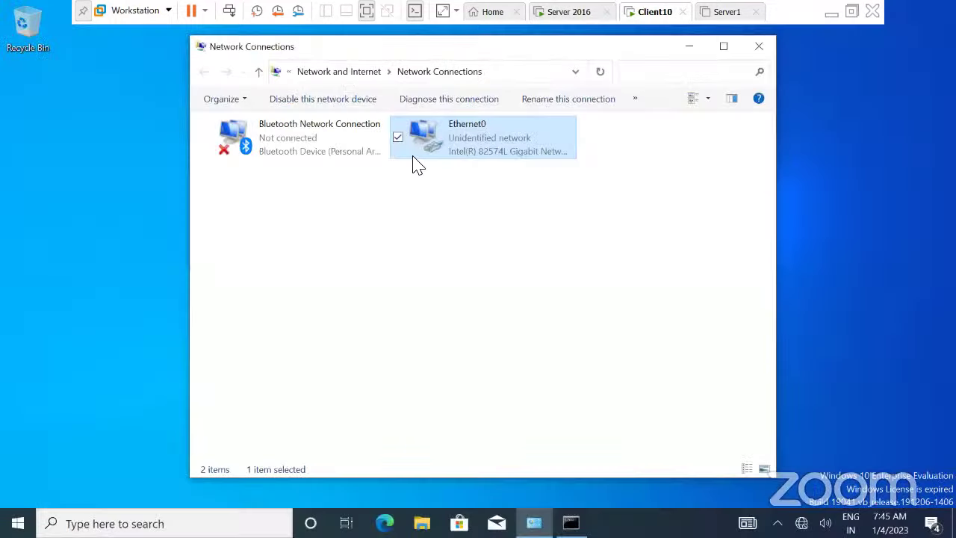
click(438, 192)
right_click(445, 150)
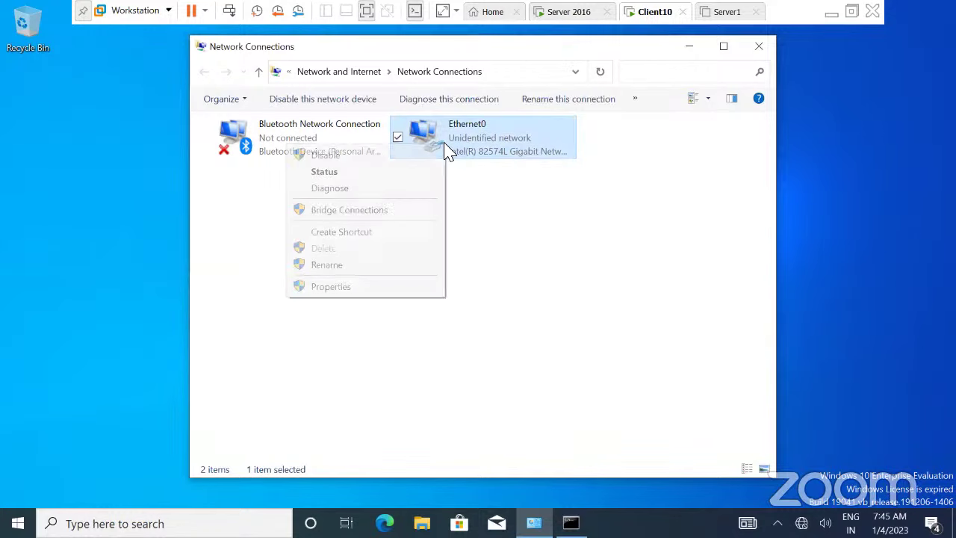
click(367, 183)
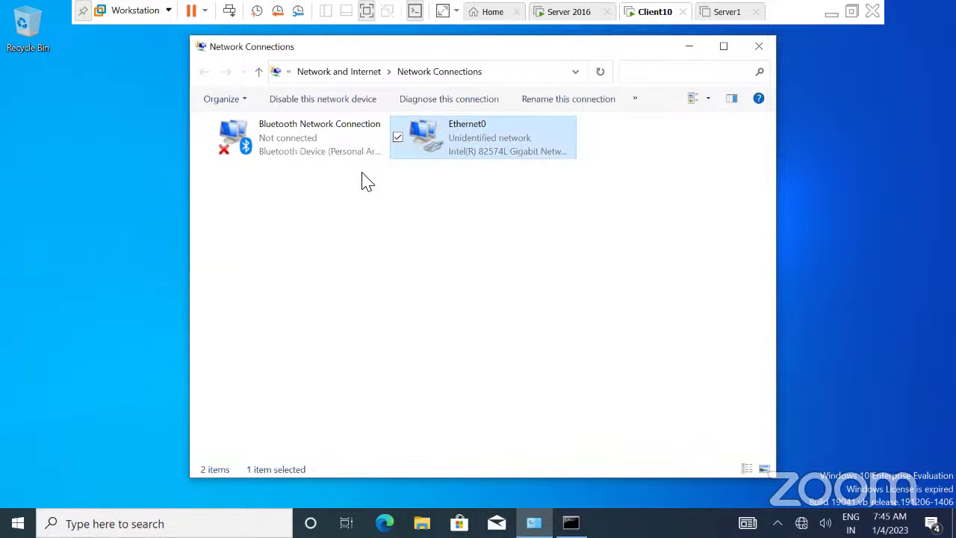
key(Return)
click(406, 254)
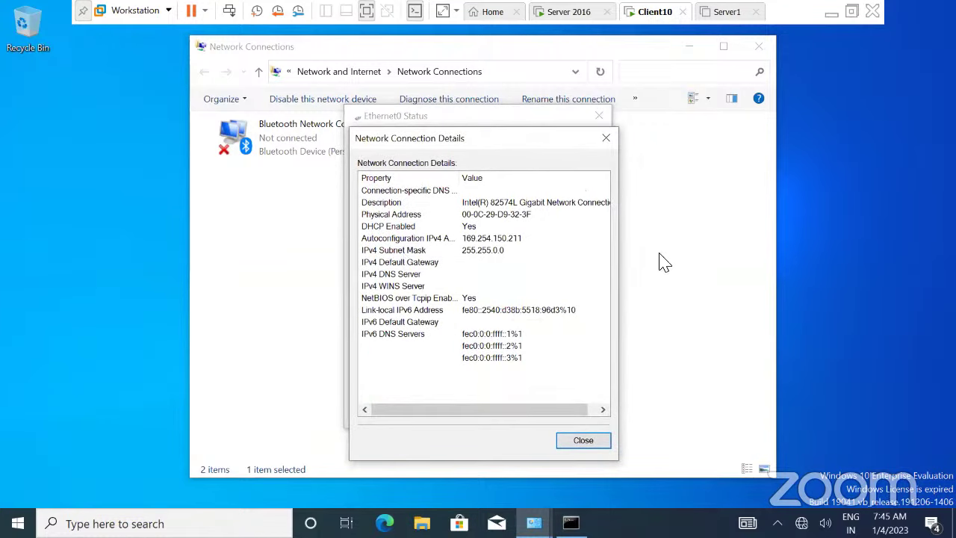
click(605, 141)
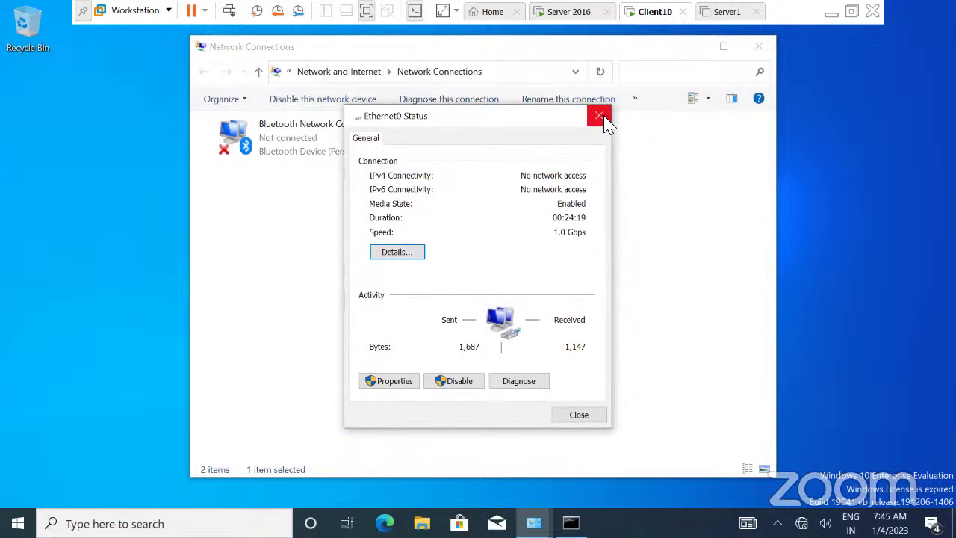
Disable and re-enable the client's Ethernet0 adapter, allowing the PC to be discoverable on the lab.com network
click(452, 383)
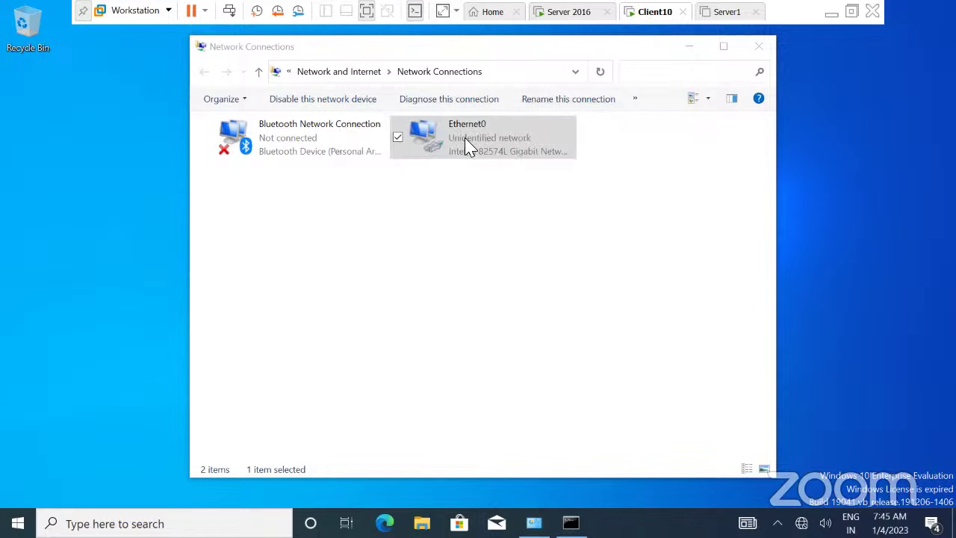
right_click(465, 140)
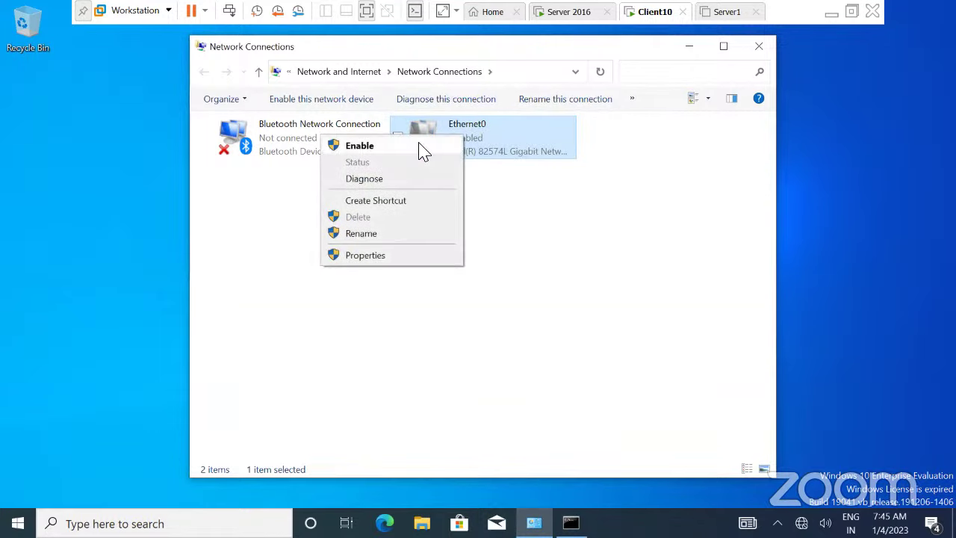
click(423, 147)
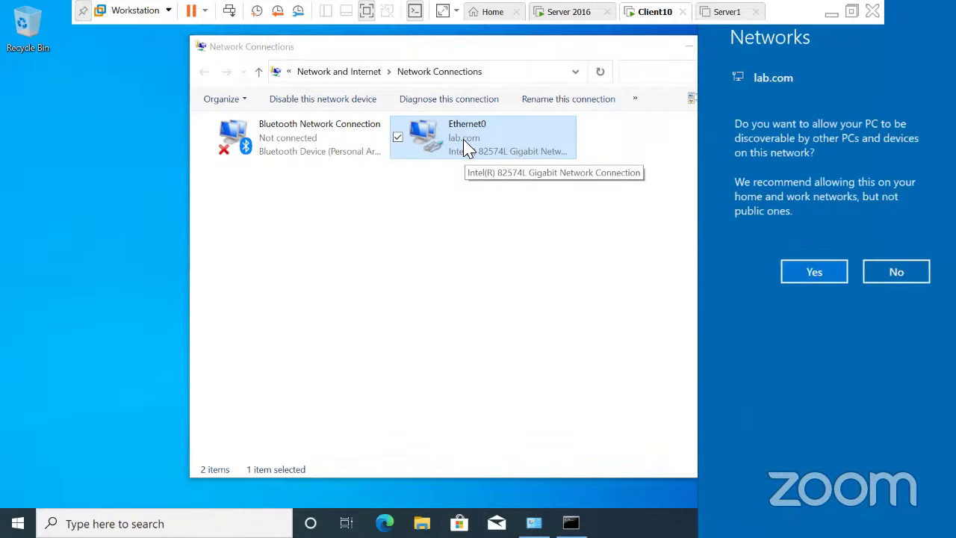
click(812, 276)
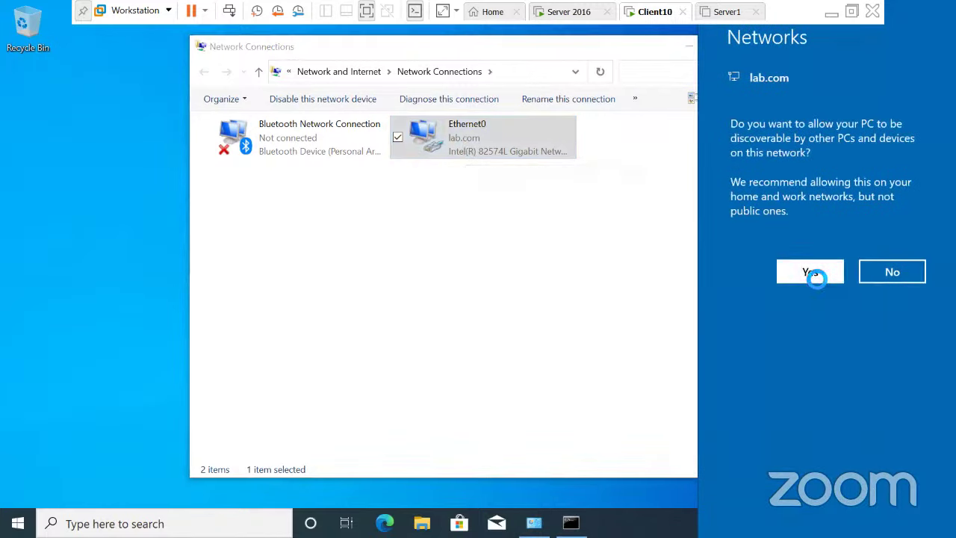
Check the IPv4 address, gateway and DNS servers in the re-enabled Ethernet0 adapter's connection details
click(525, 166)
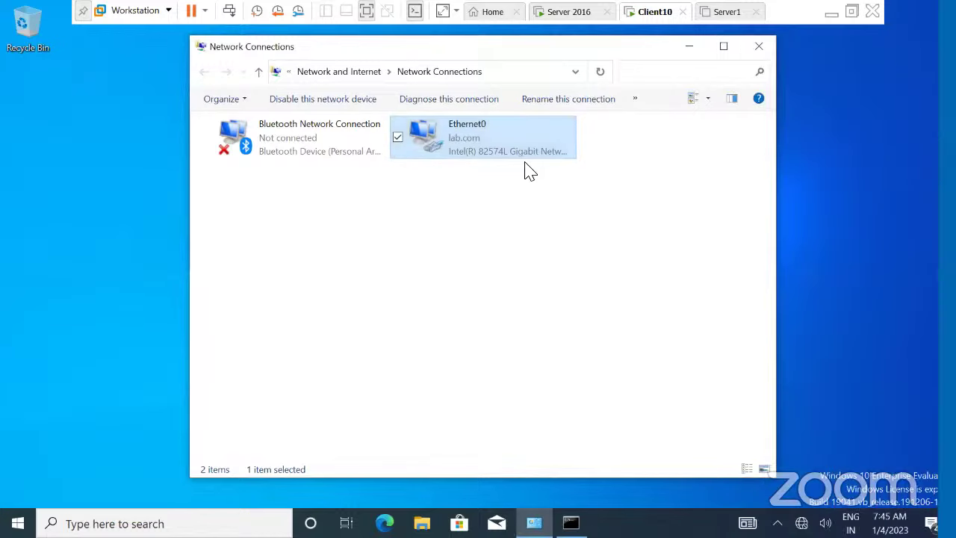
right_click(474, 141)
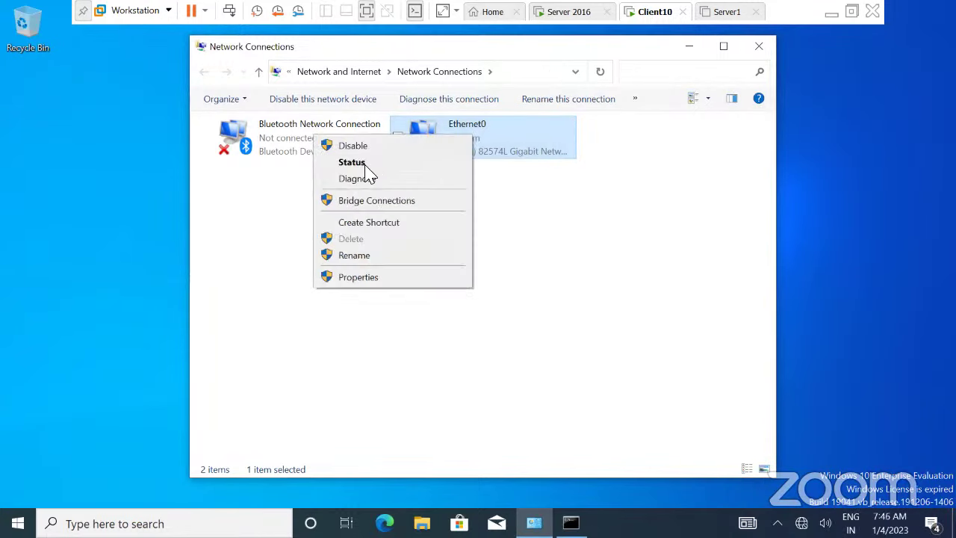
key(Escape)
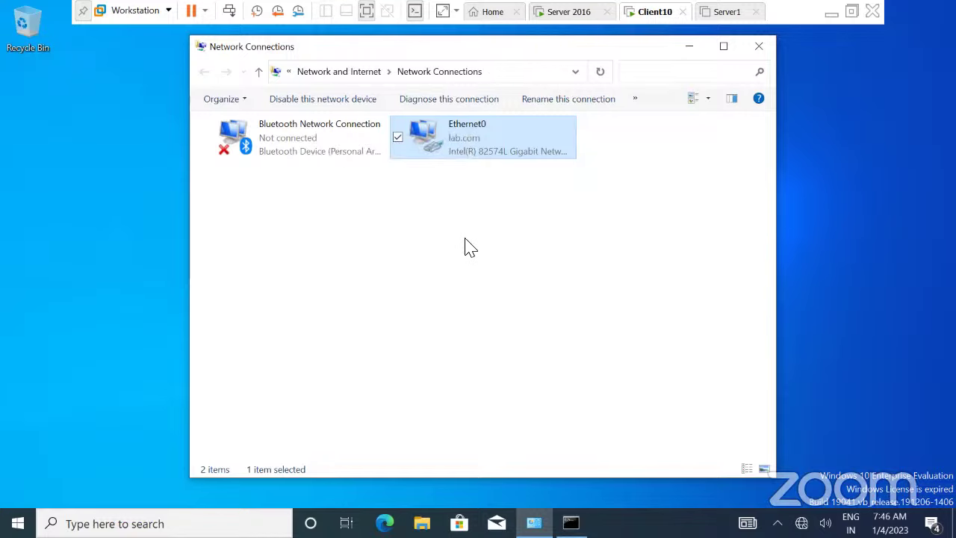
key(Return)
click(396, 254)
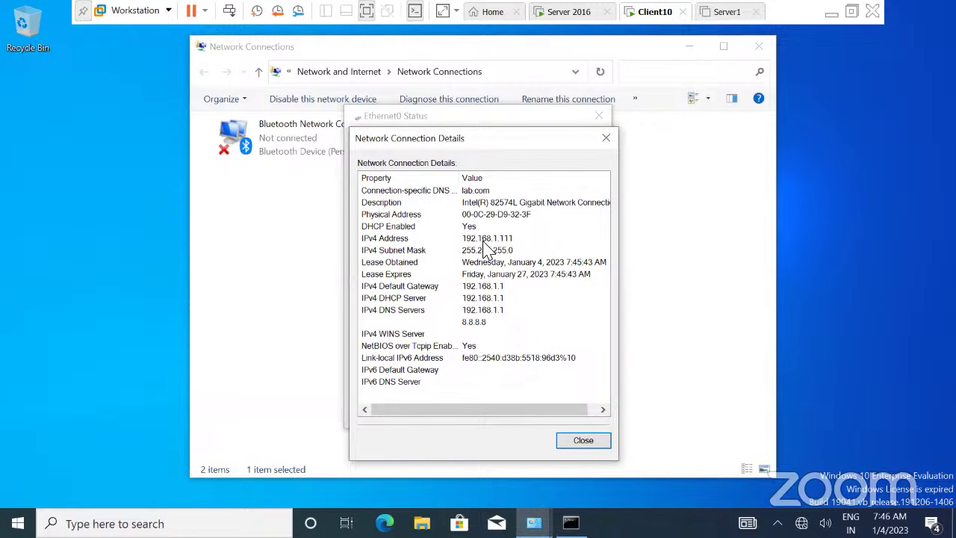
click(479, 238)
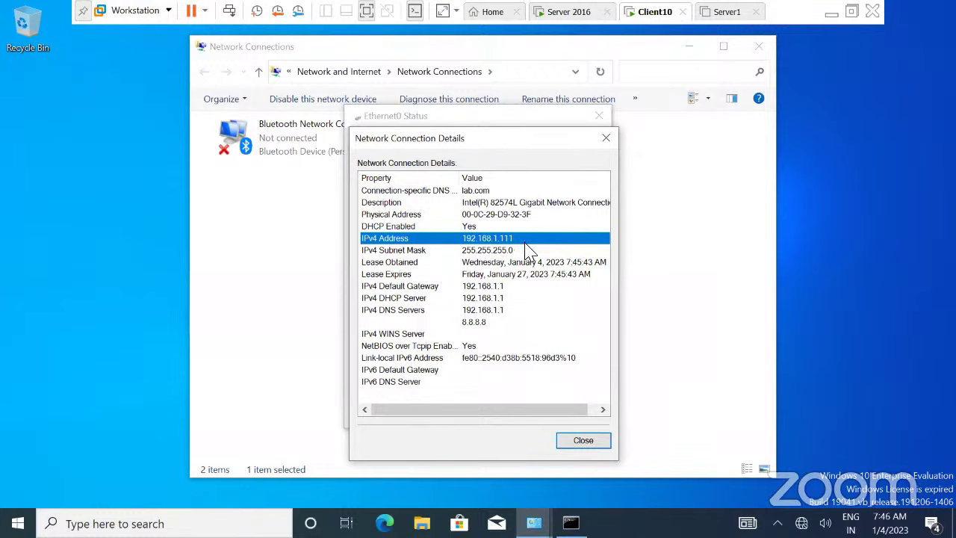
Switch to the Server 2016 machine and refresh the scope's address leases to look for the client
click(567, 11)
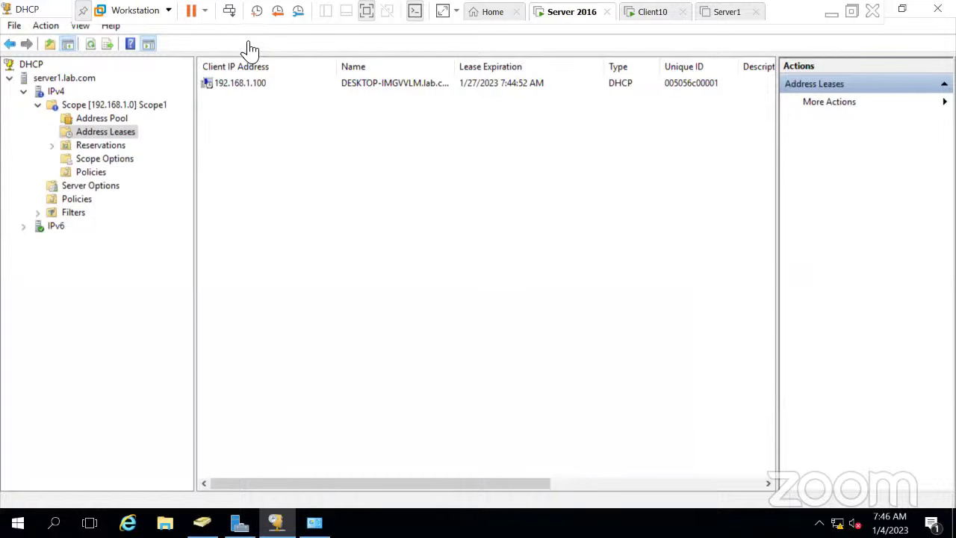
click(90, 44)
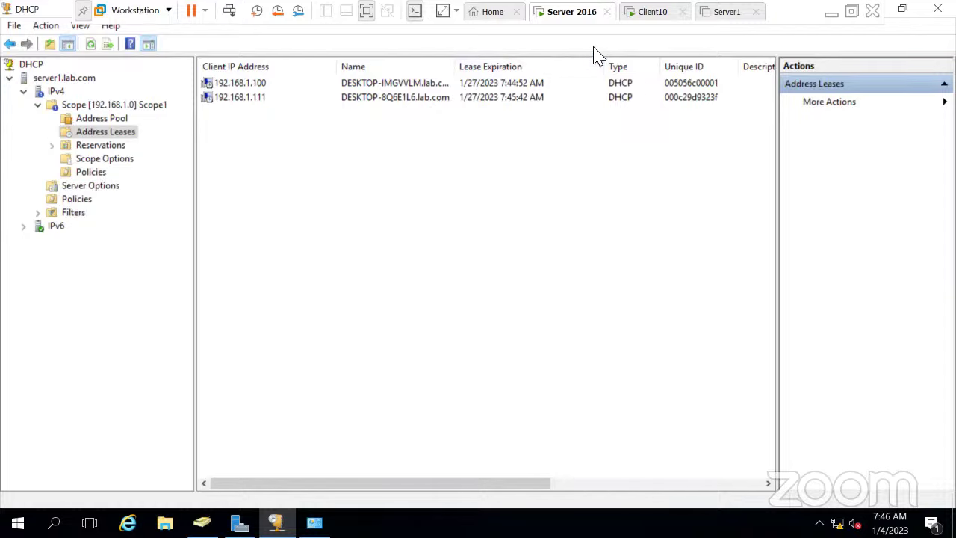
Run hostname in the Command Prompt on Client10 and compare the computer name with the address leases on Server 2016
click(662, 13)
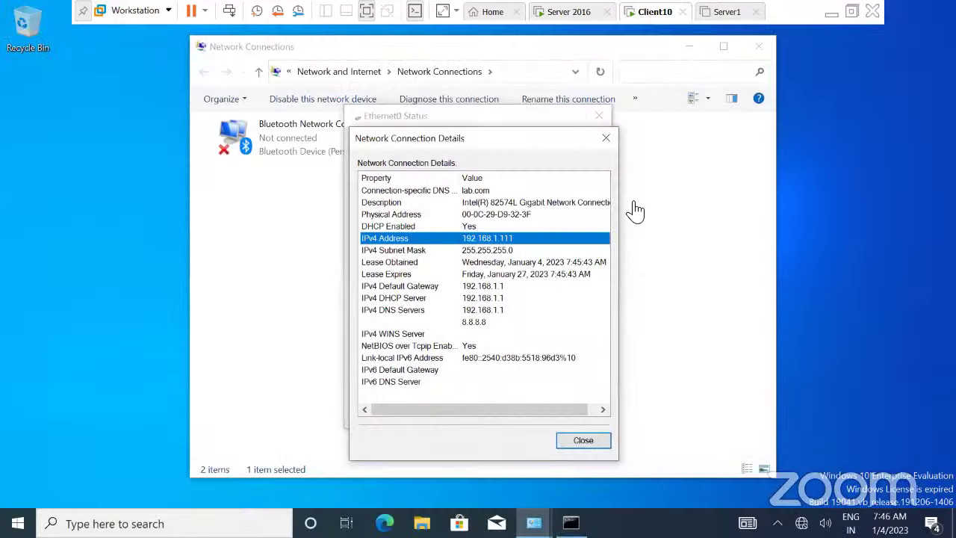
click(605, 139)
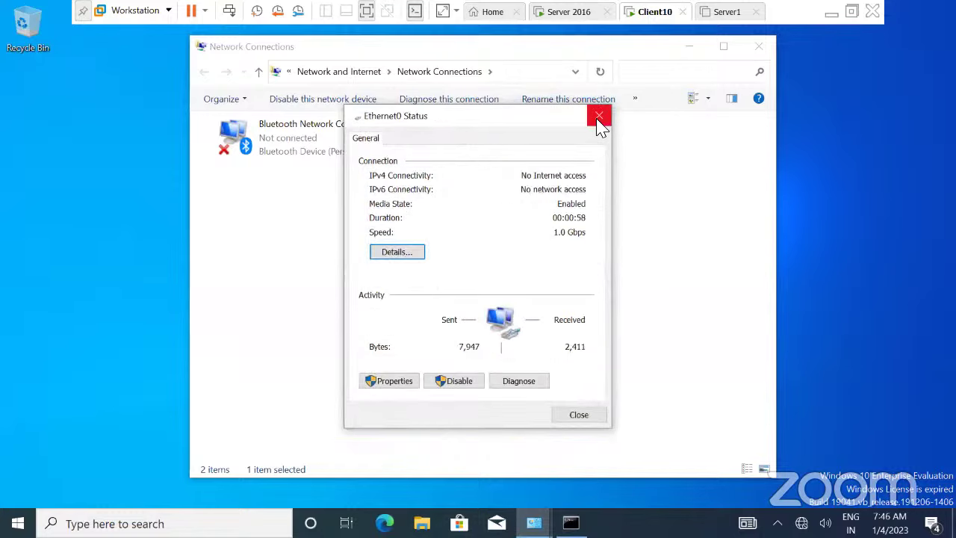
click(600, 118)
click(571, 522)
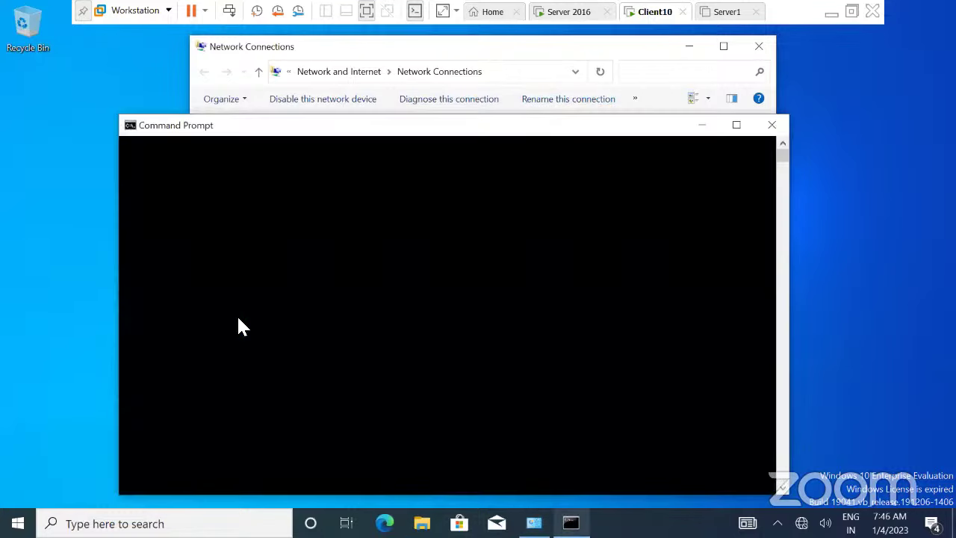
text(host)
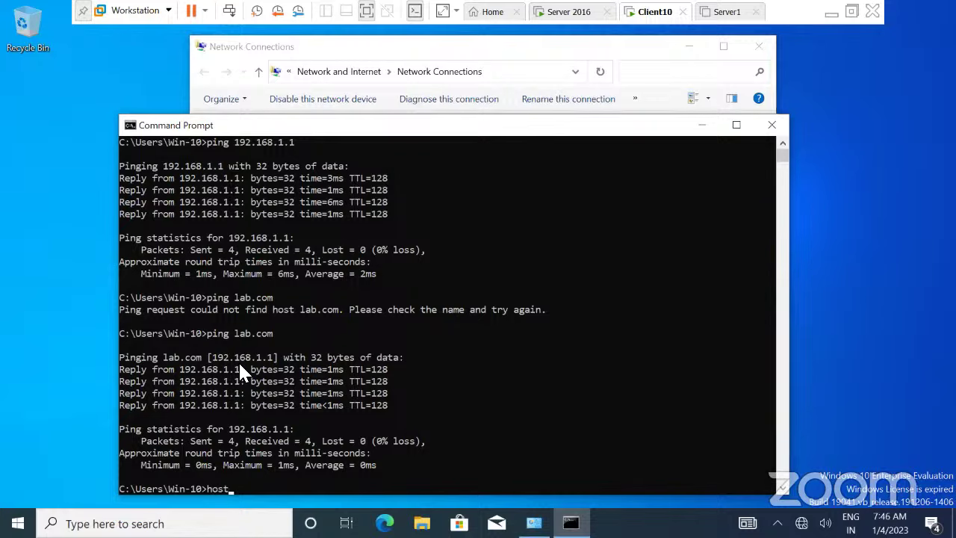
text(name)
key(Return)
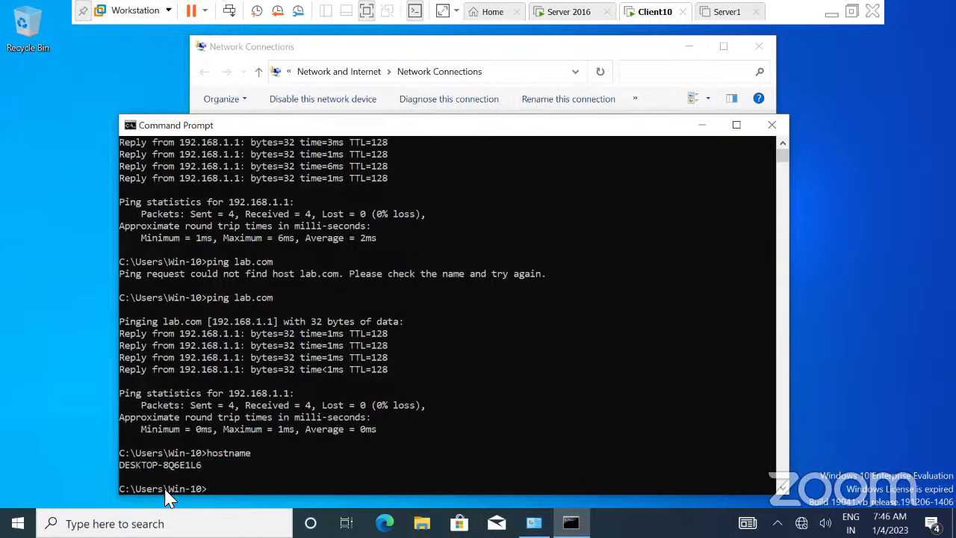
click(568, 11)
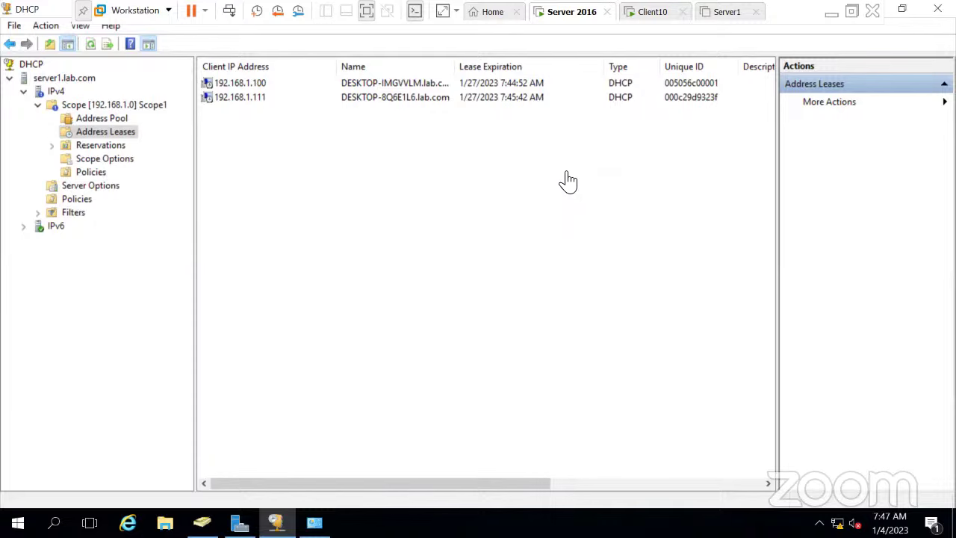
Switch to the host PC and review the VMware virtual adapters among its network connections
click(831, 11)
right_click(799, 522)
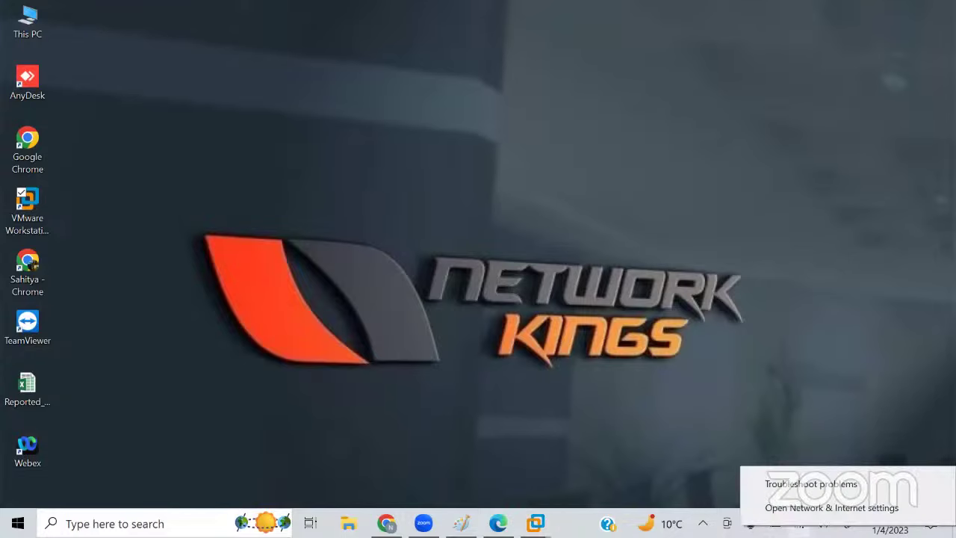
click(831, 507)
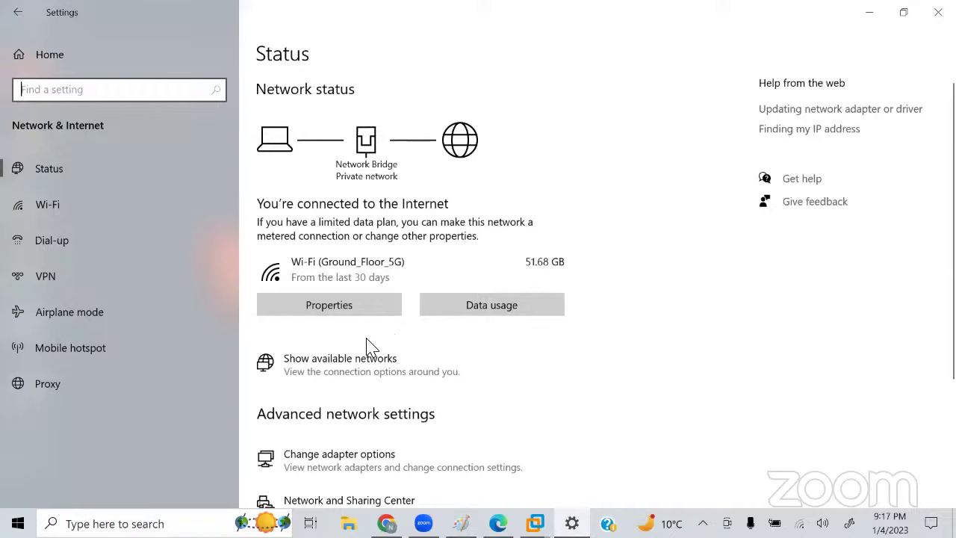
scroll(367, 346, down, 2)
scroll(367, 346, down, 2)
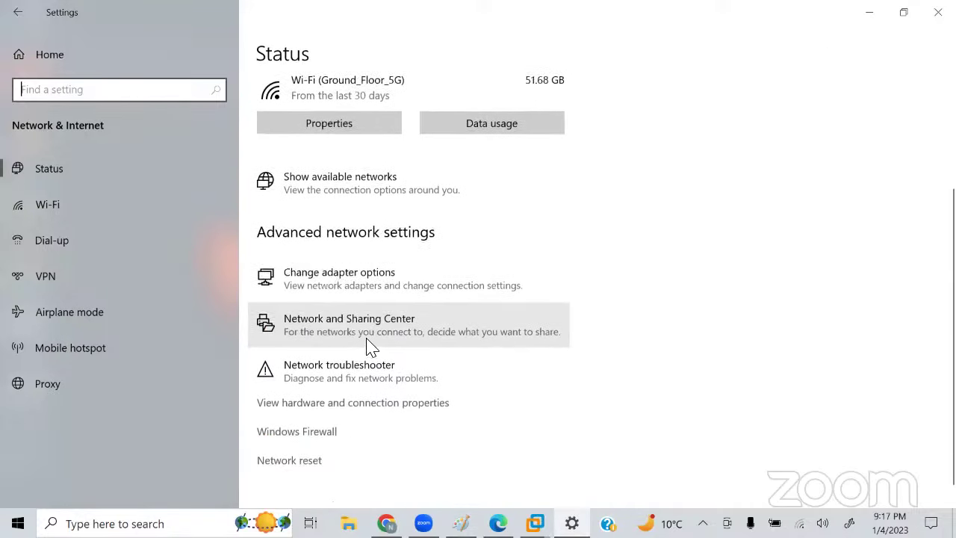
click(326, 273)
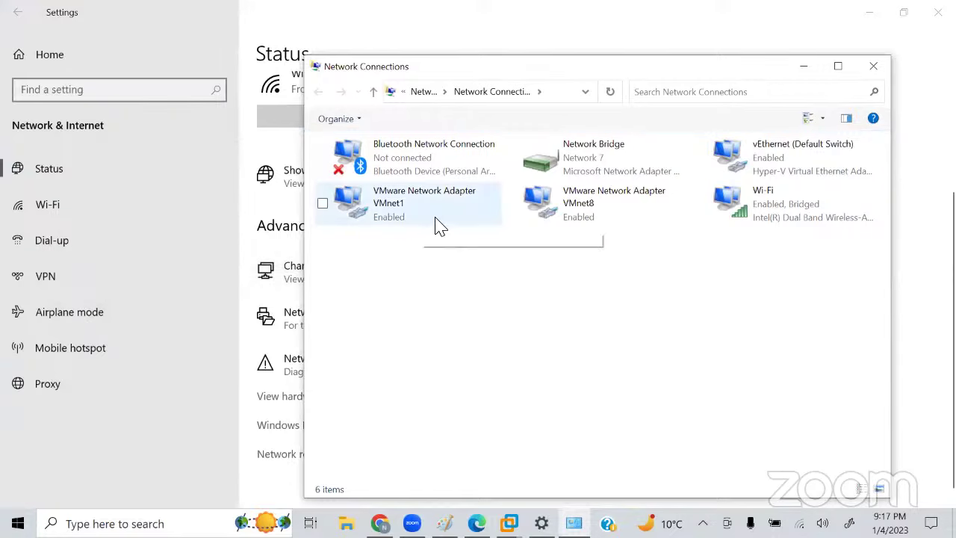
click(804, 68)
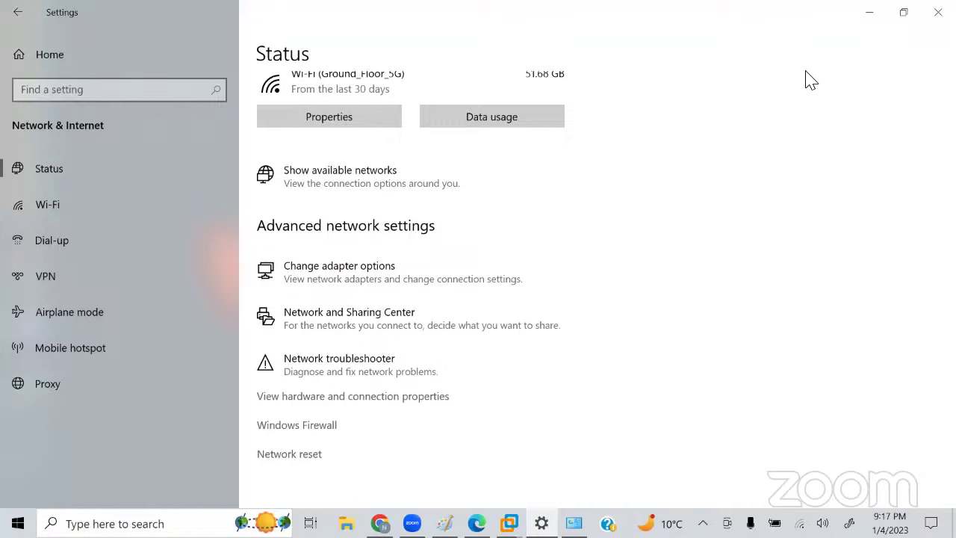
click(868, 12)
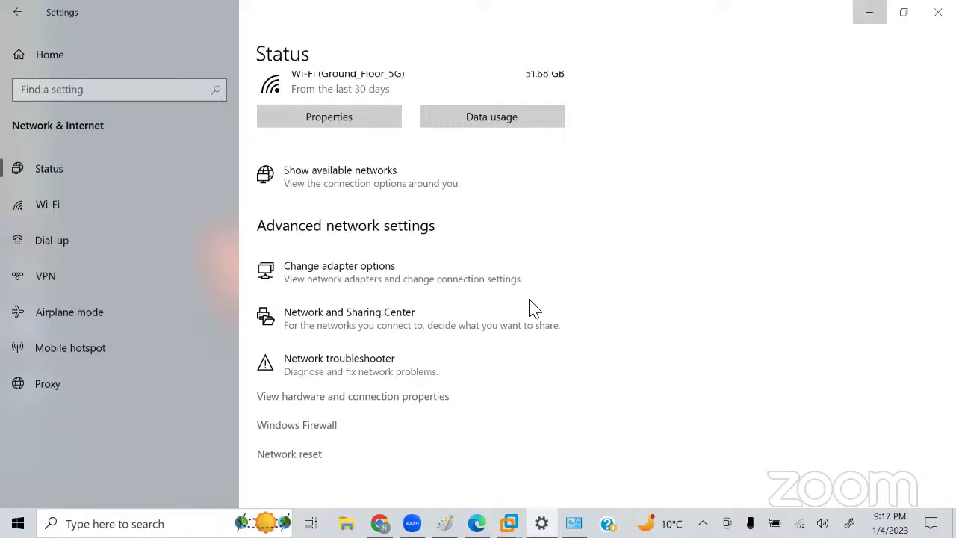
Switch back to Client10 and check the DHCP and DNS server entries in Ethernet0's connection details
mouse_move(508, 522)
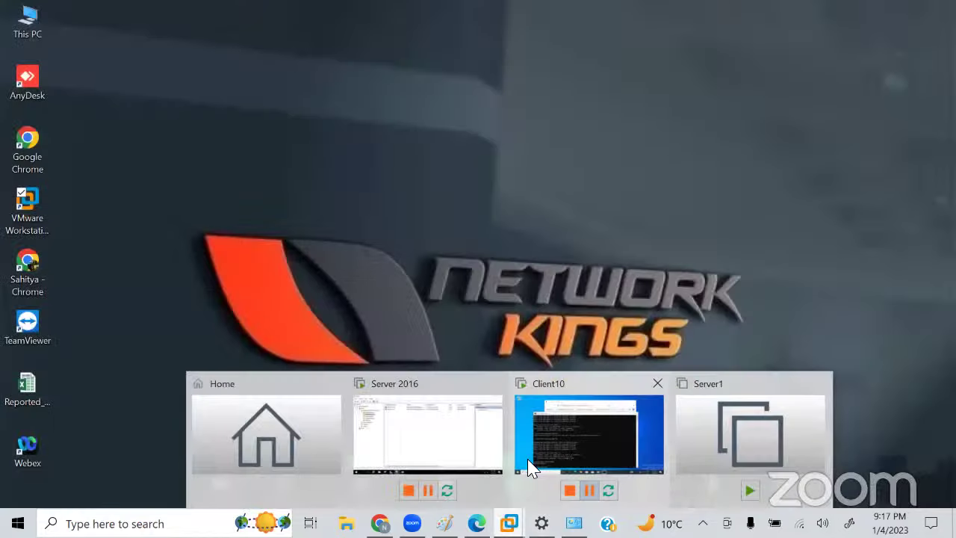
click(535, 411)
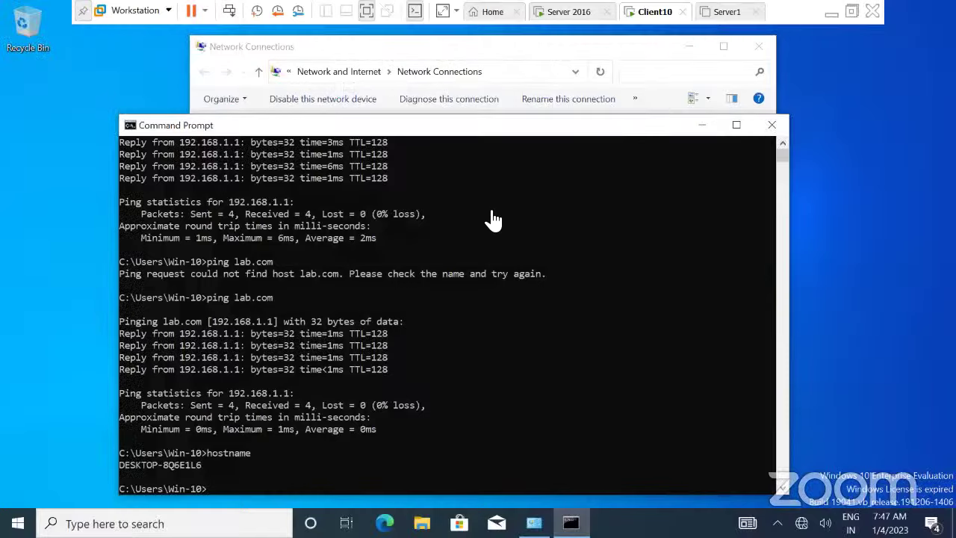
click(699, 126)
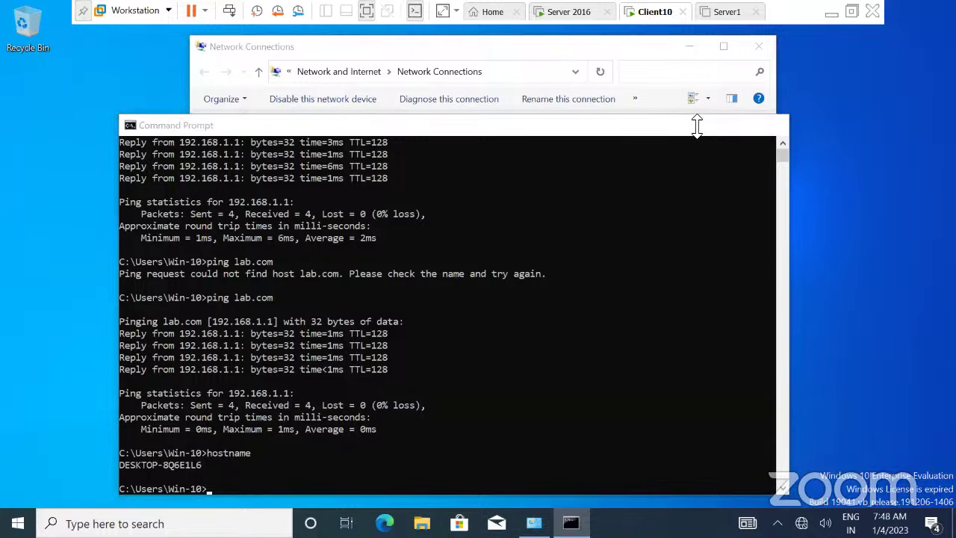
right_click(460, 143)
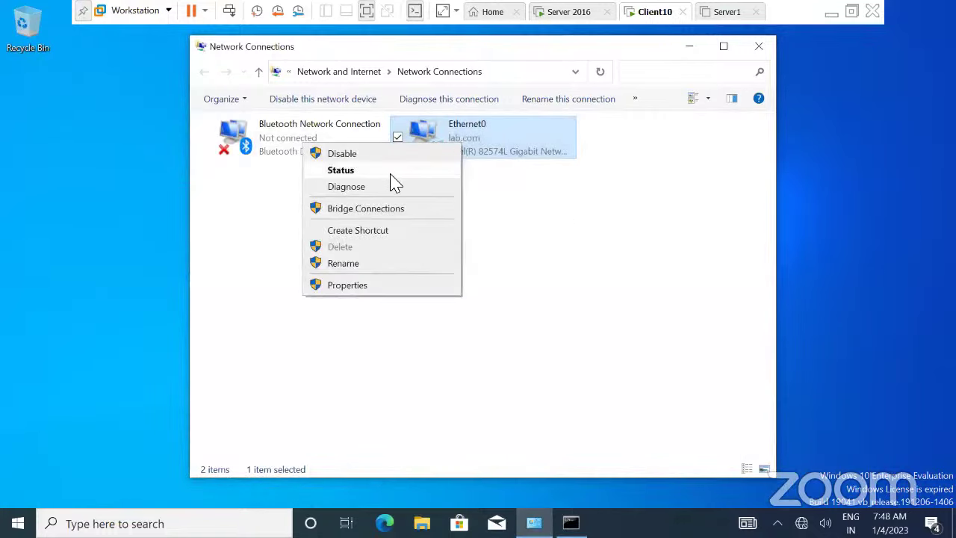
click(387, 170)
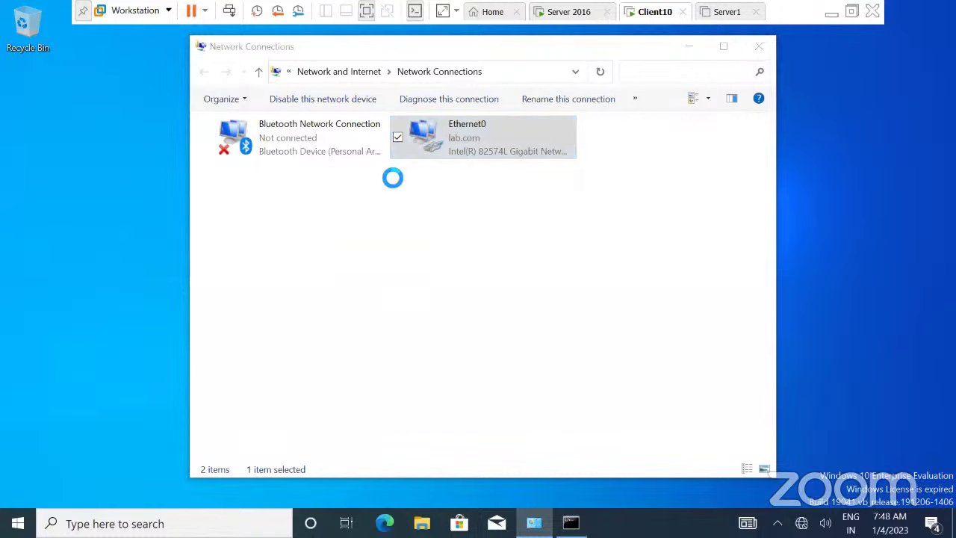
click(401, 251)
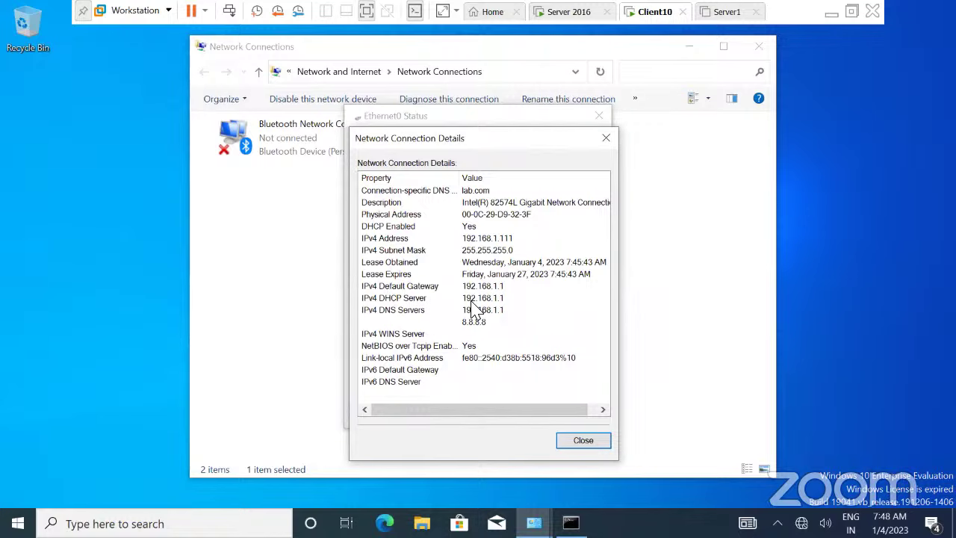
click(366, 312)
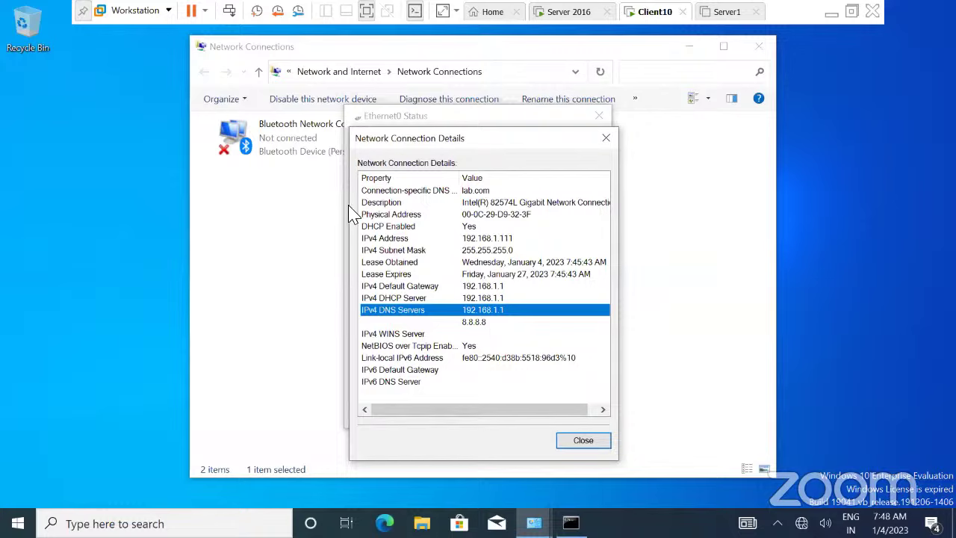
Power on the Server1 virtual machine, check it in the VMware library, and return to its console
click(728, 11)
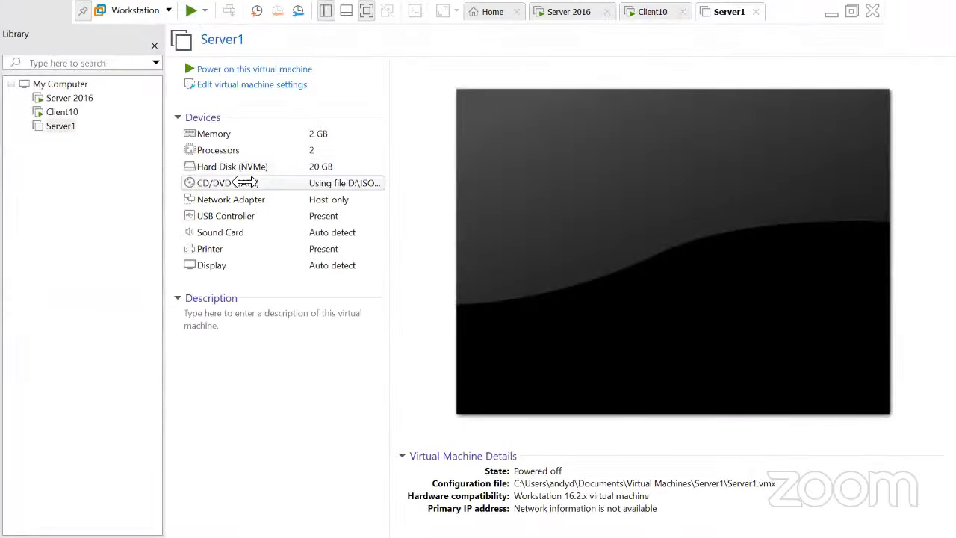
click(59, 127)
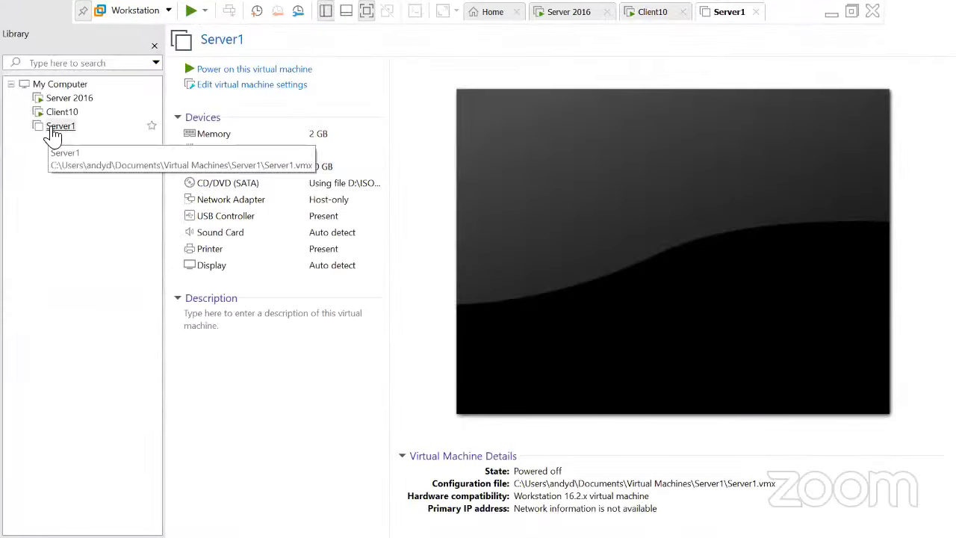
click(241, 69)
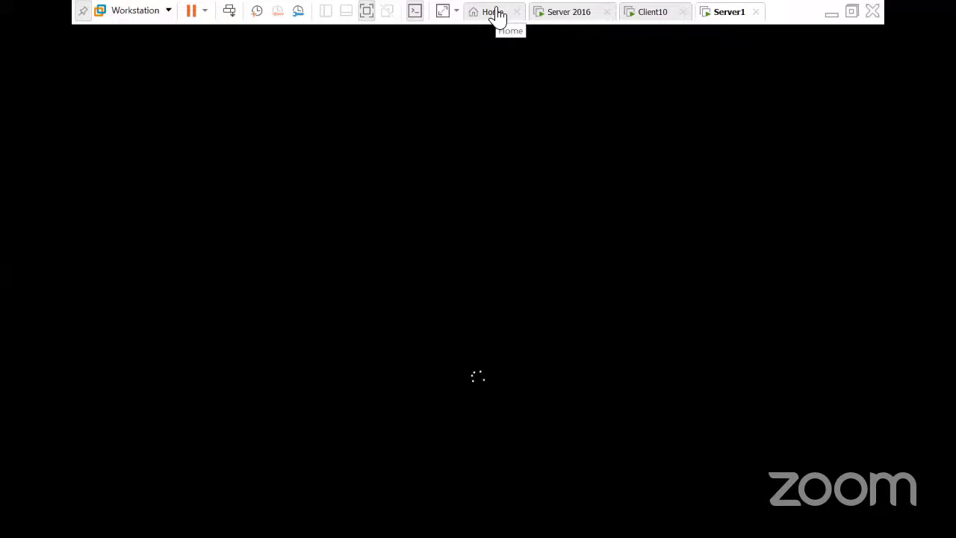
click(498, 15)
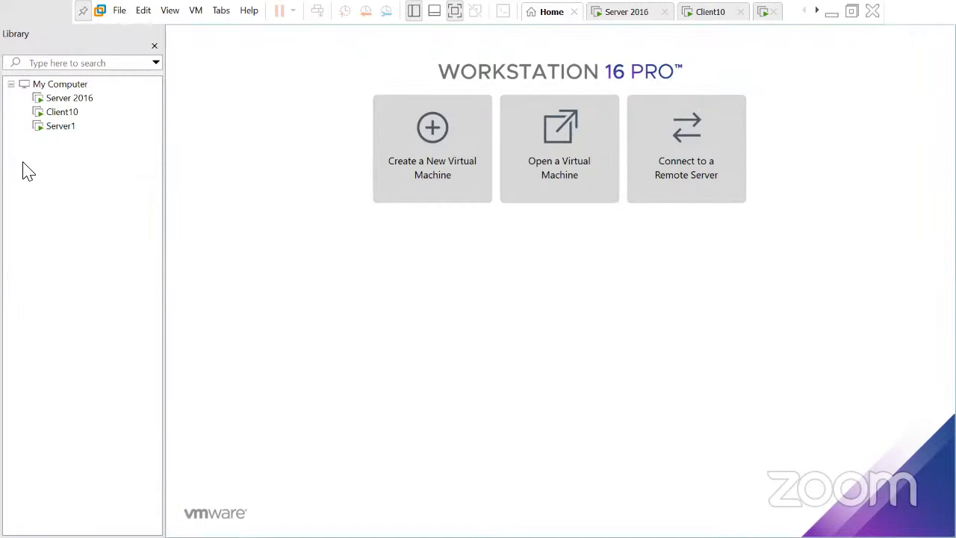
click(762, 17)
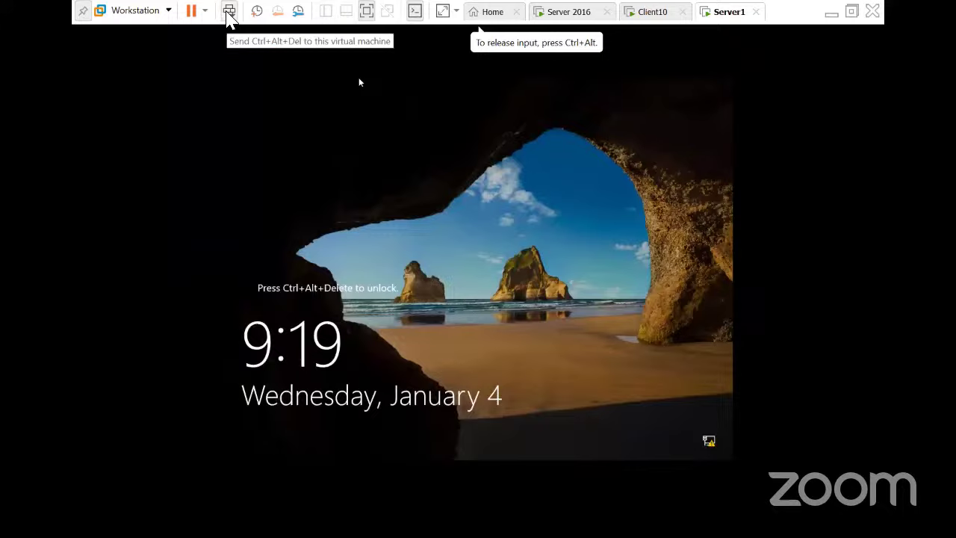
Sign in to Server1 as Administrator with the account password and allow the PC to be discoverable on the lab.com network
click(229, 12)
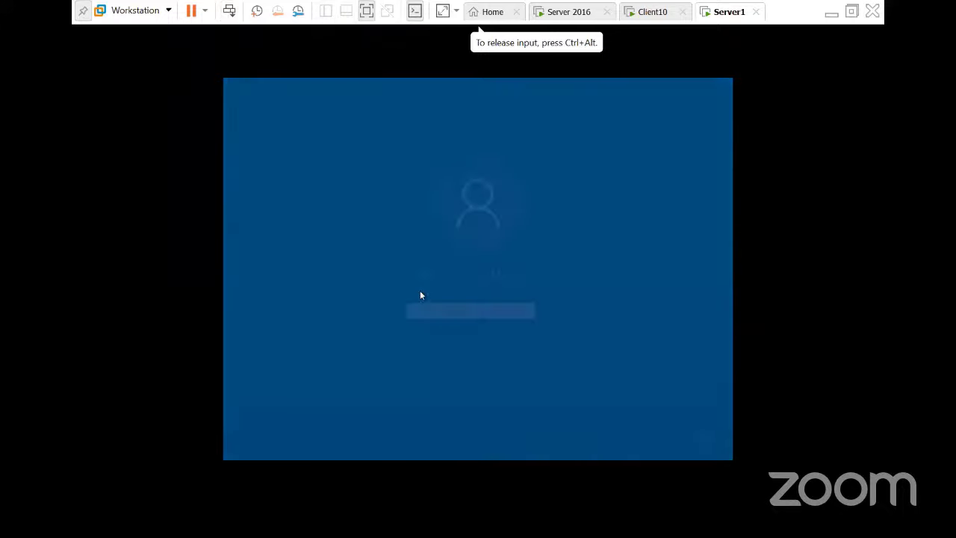
text(•••••••)
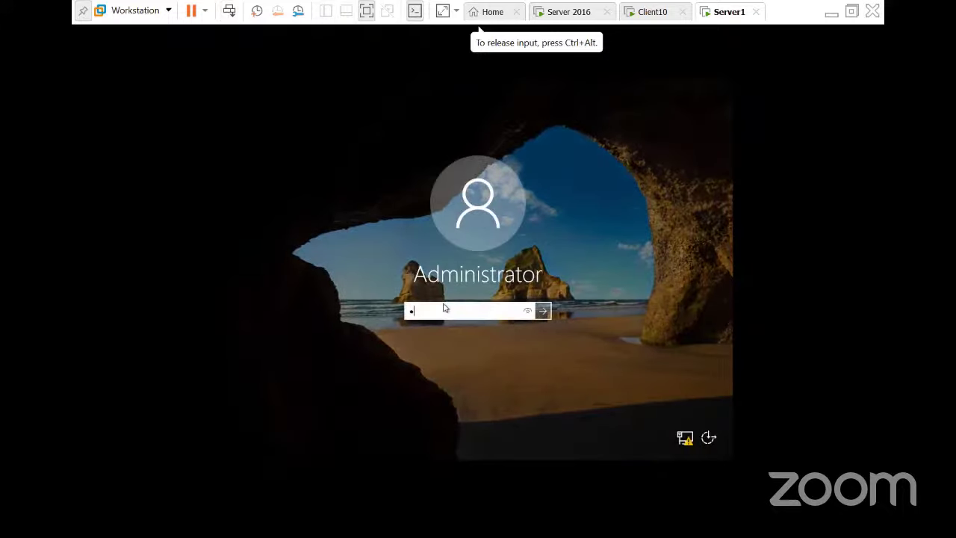
key(Return)
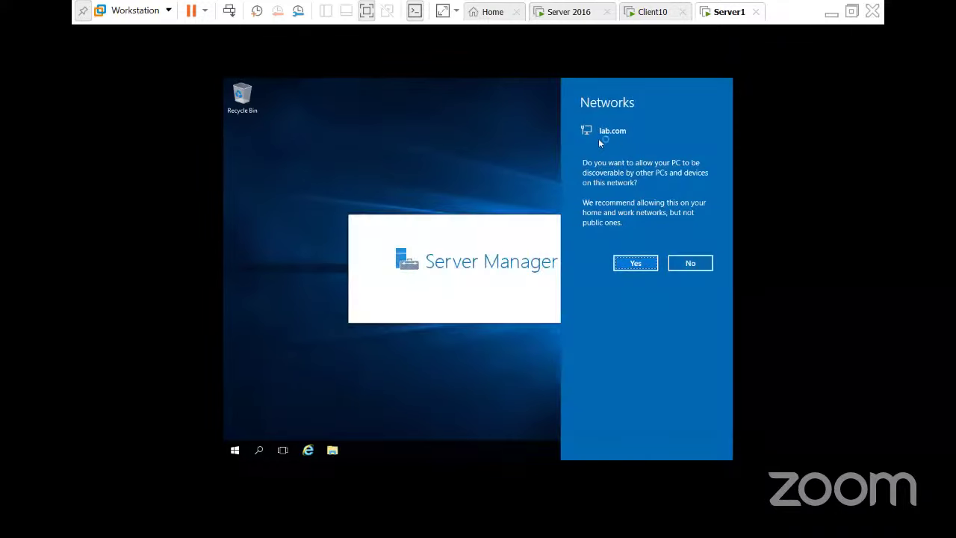
click(644, 270)
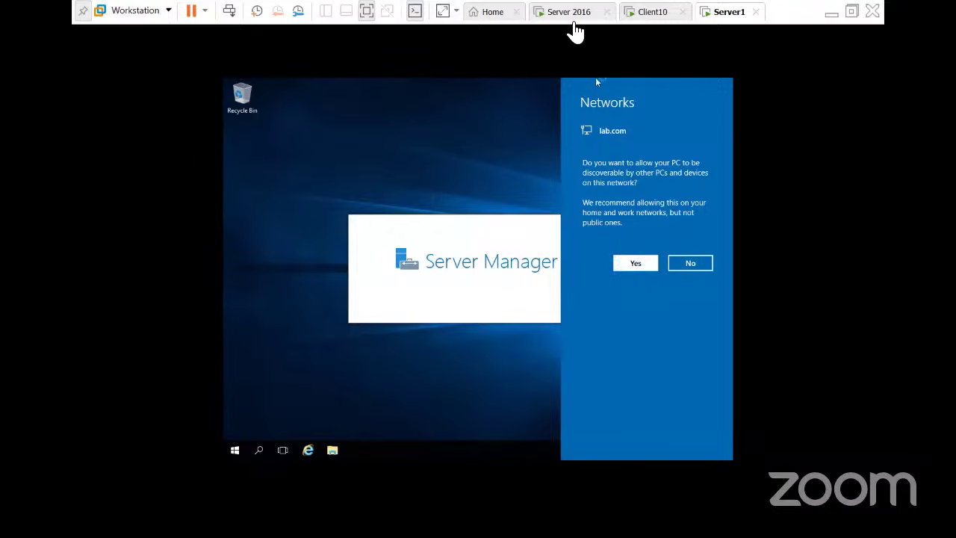
Refresh the scope's address leases on Server 2016 to look for Server1's lease, and return to Server1
click(572, 17)
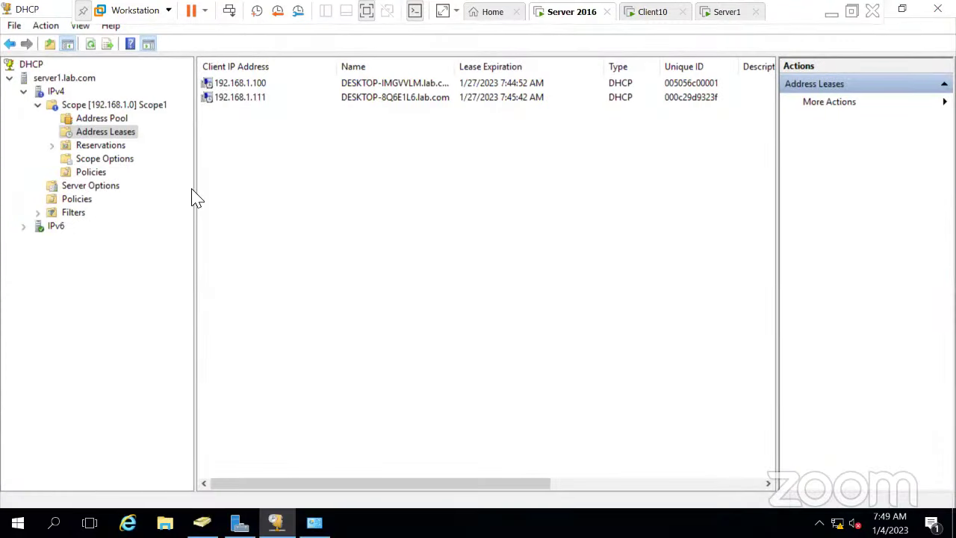
click(92, 46)
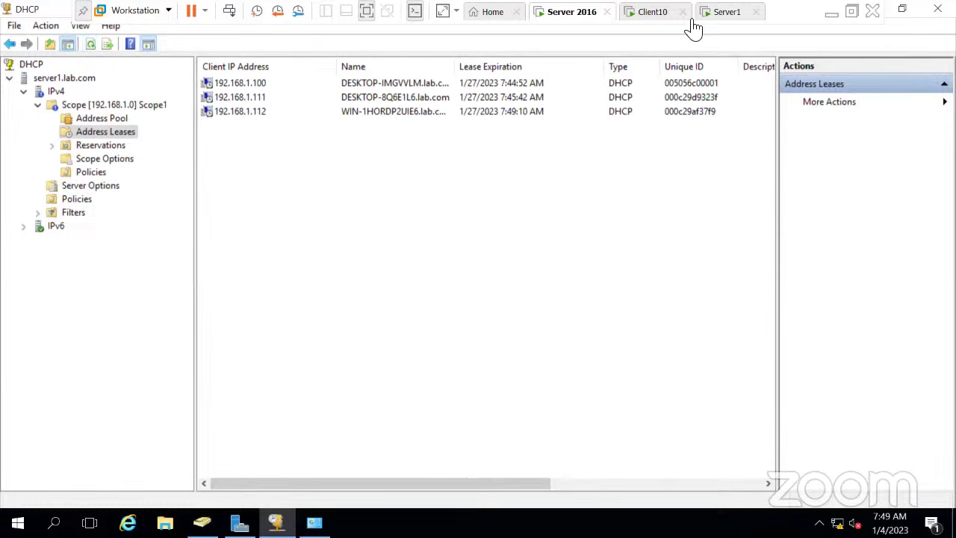
click(726, 13)
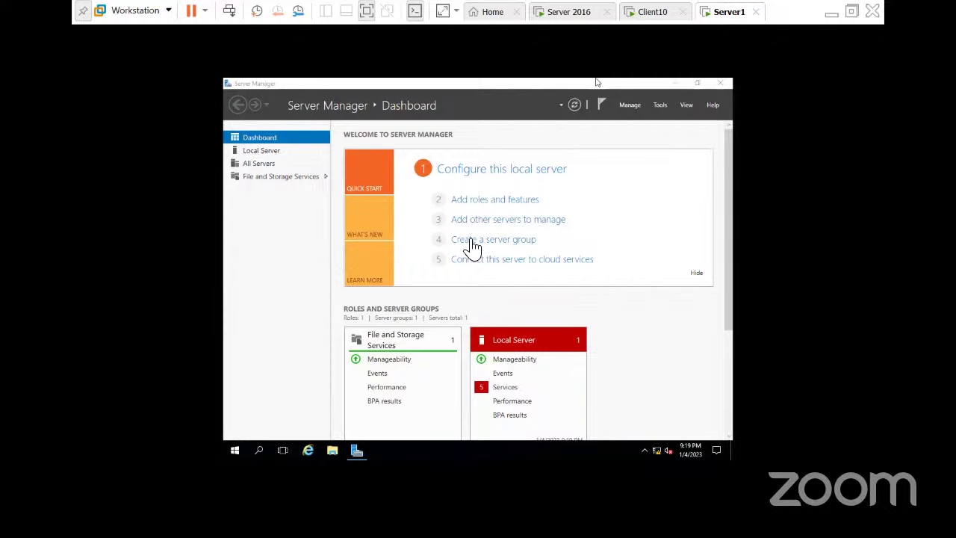
Switch to Client10, close the Ethernet0 details and status windows, and ping lab.com from the open Command Prompt
click(651, 11)
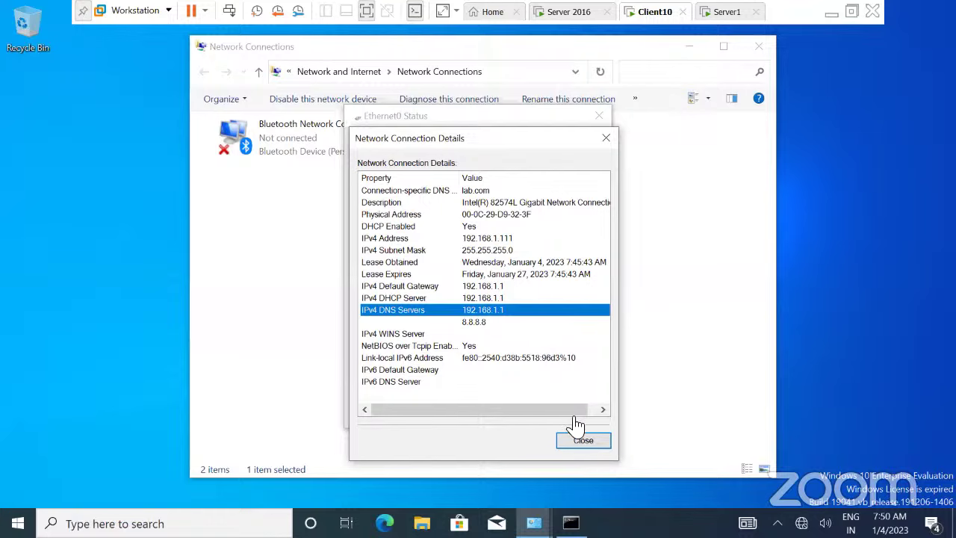
click(579, 442)
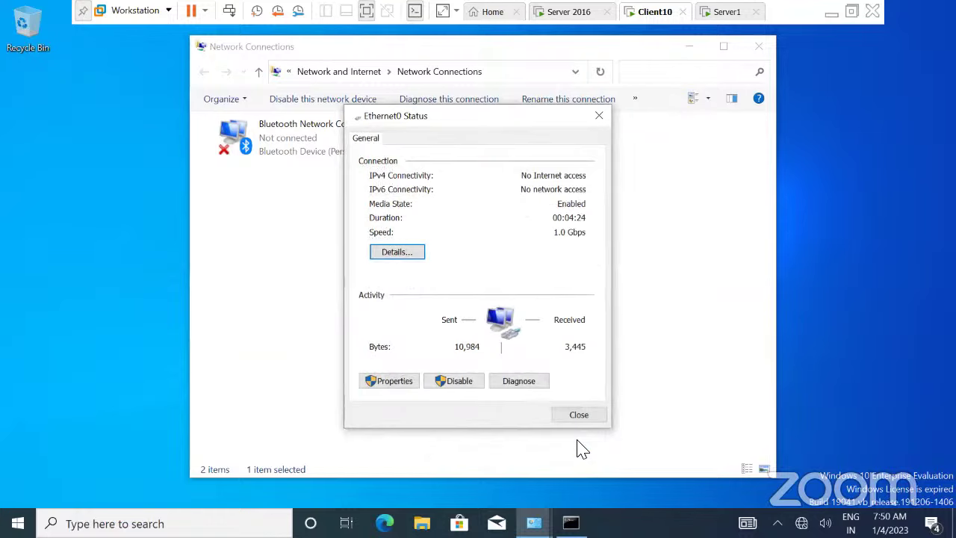
click(595, 418)
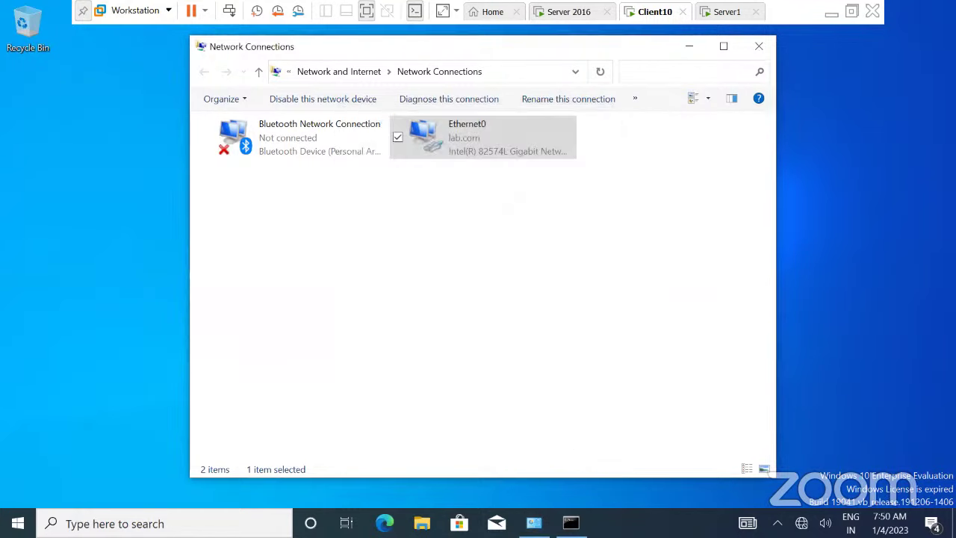
click(571, 522)
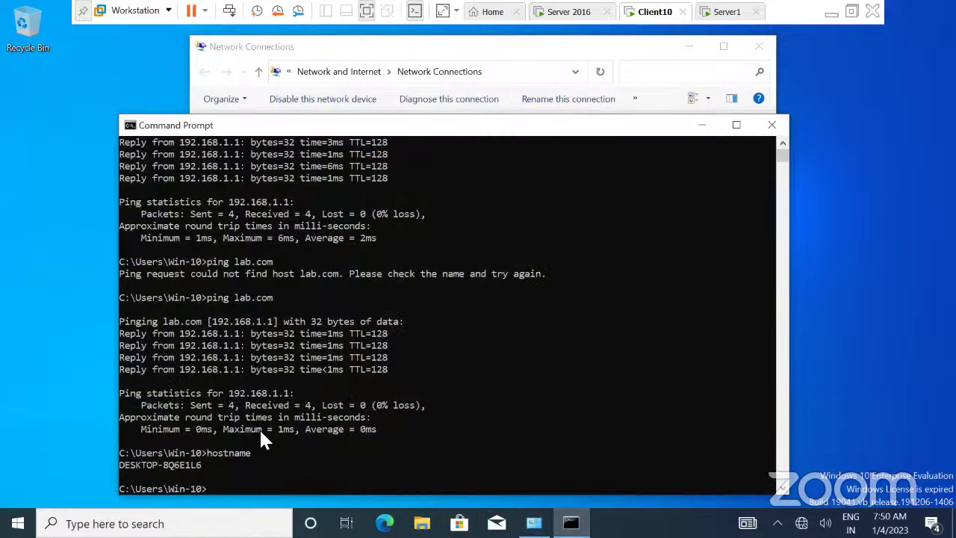
key(Up)
key(Up)
scroll(485, 302, down, 6)
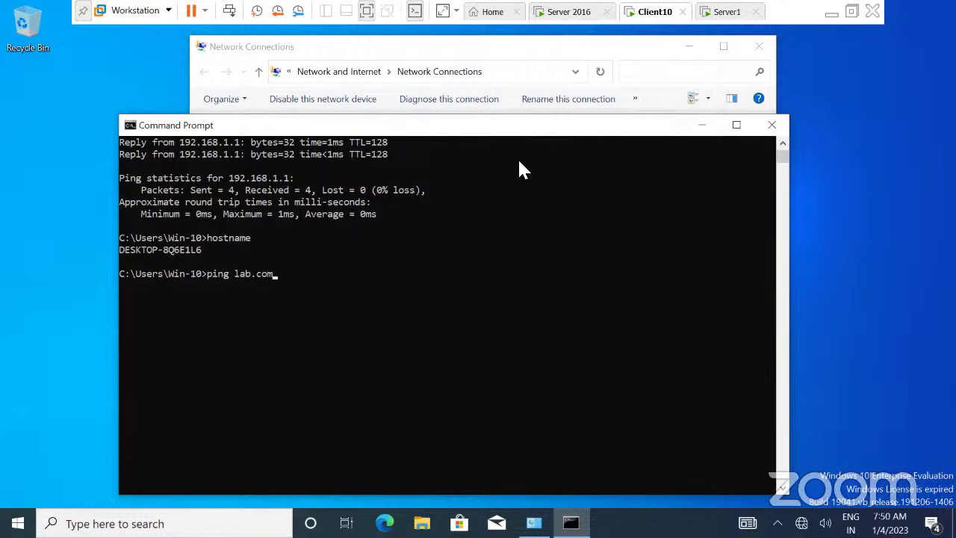
key(Return)
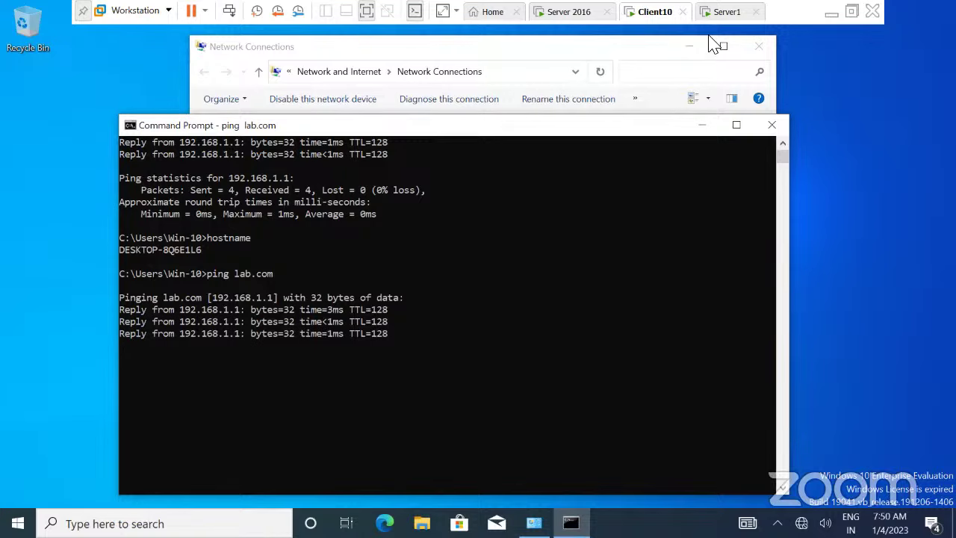
Switch to Server1, open a Command Prompt, and ping lab.com
click(728, 12)
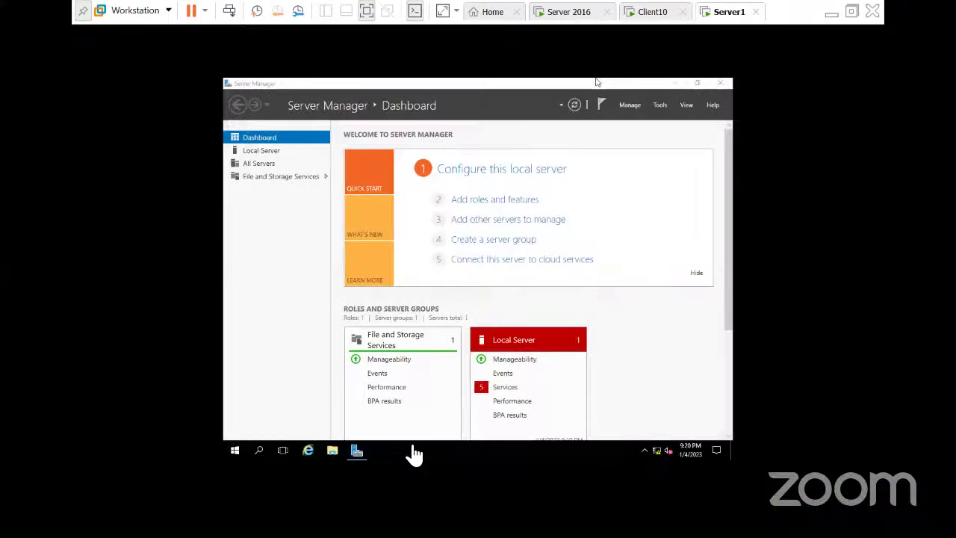
click(234, 451)
click(233, 450)
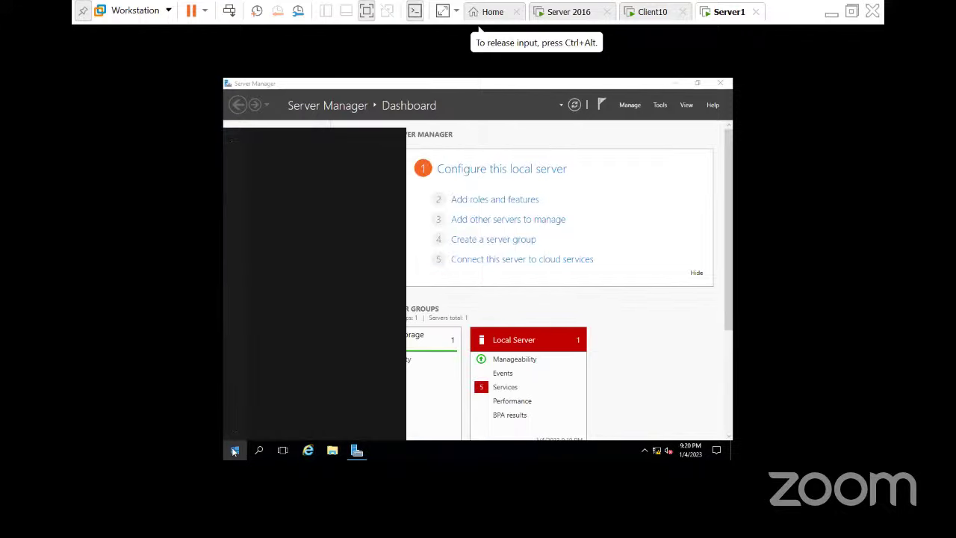
text(cmd)
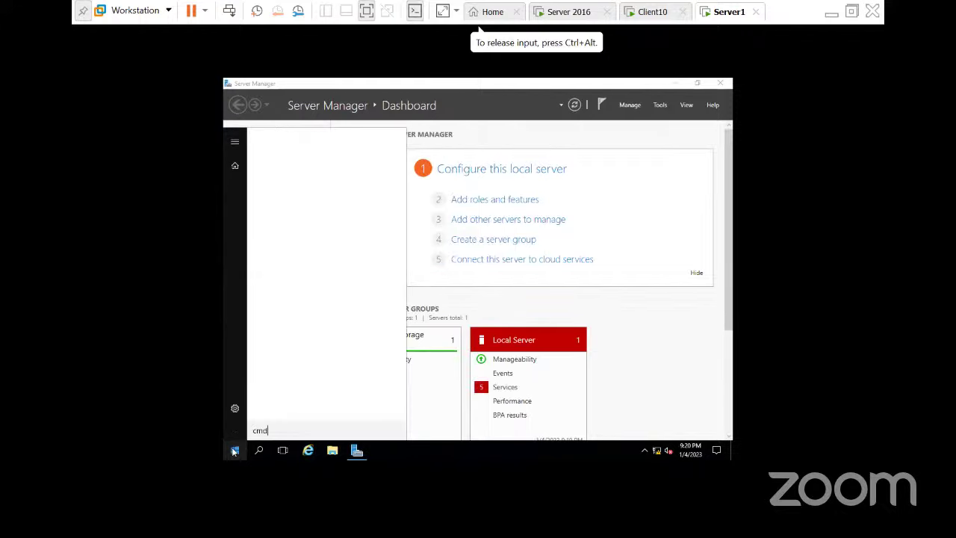
key(Return)
text(pi)
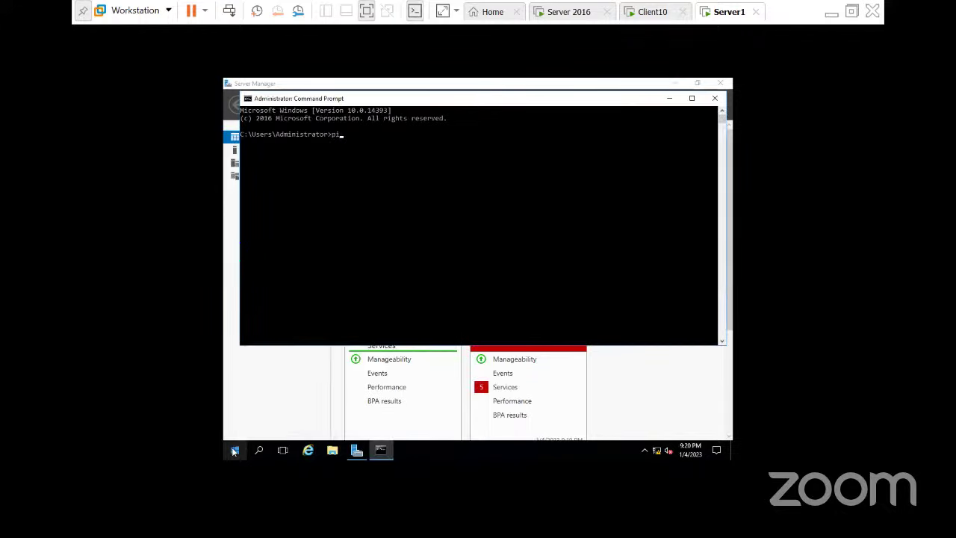
text(ng 1)
key(BackSpace)
key(BackSpace)
text(lab.com)
key(Return)
click(609, 276)
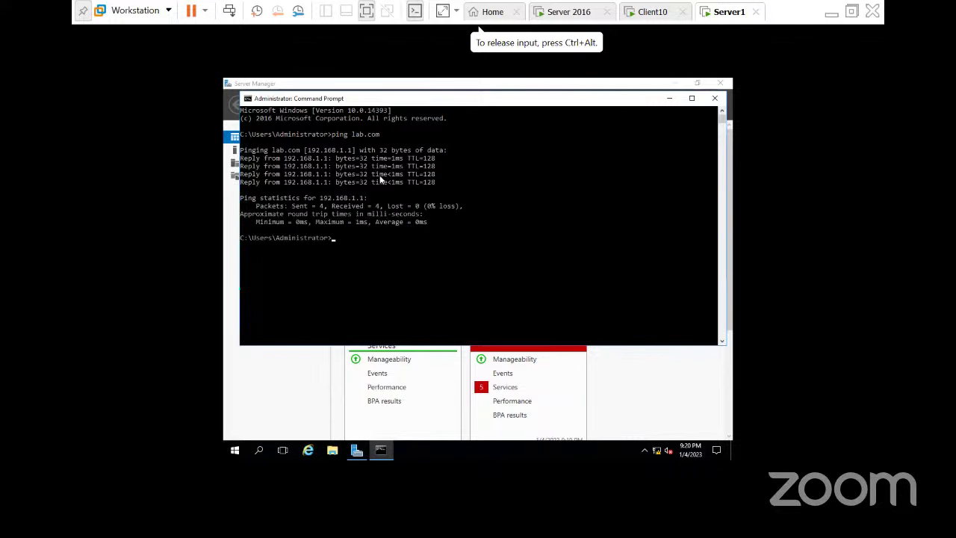
Return to Client10, close the Command Prompt, and open the computer name and domain change settings through sysdm.cpl
click(657, 12)
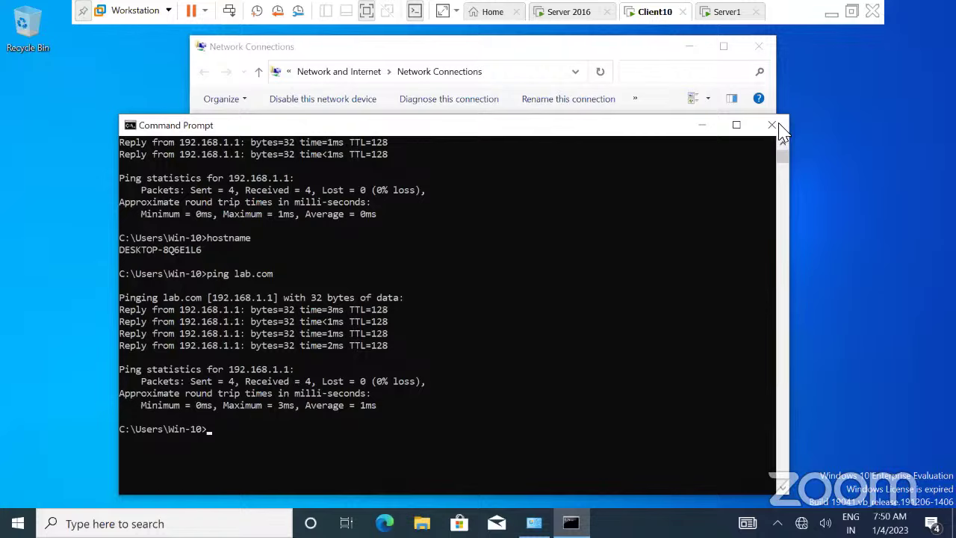
click(777, 125)
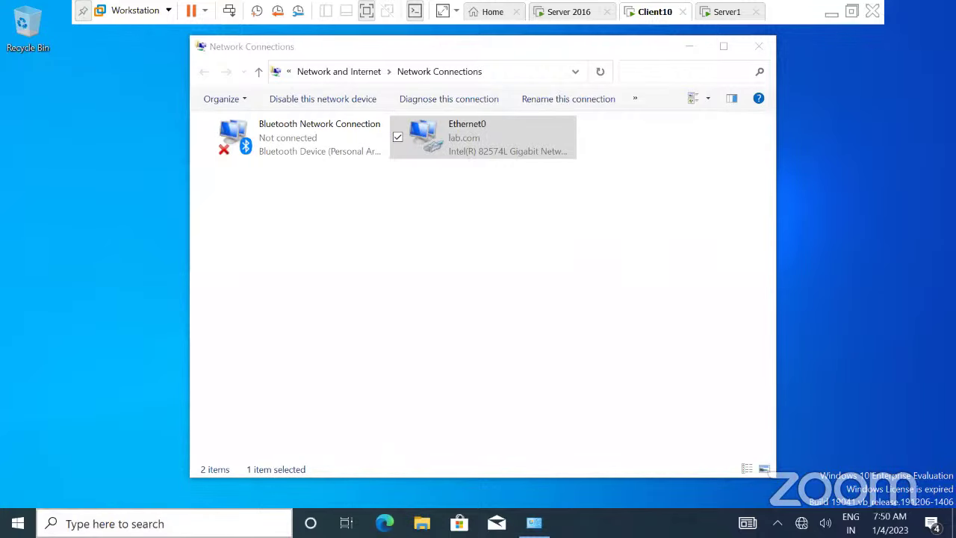
key(super+s)
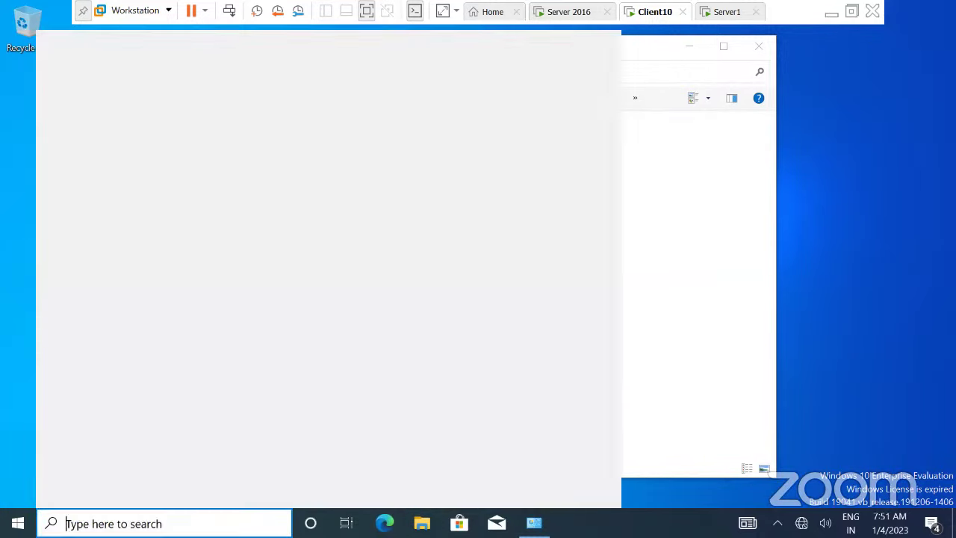
text(sysdm)
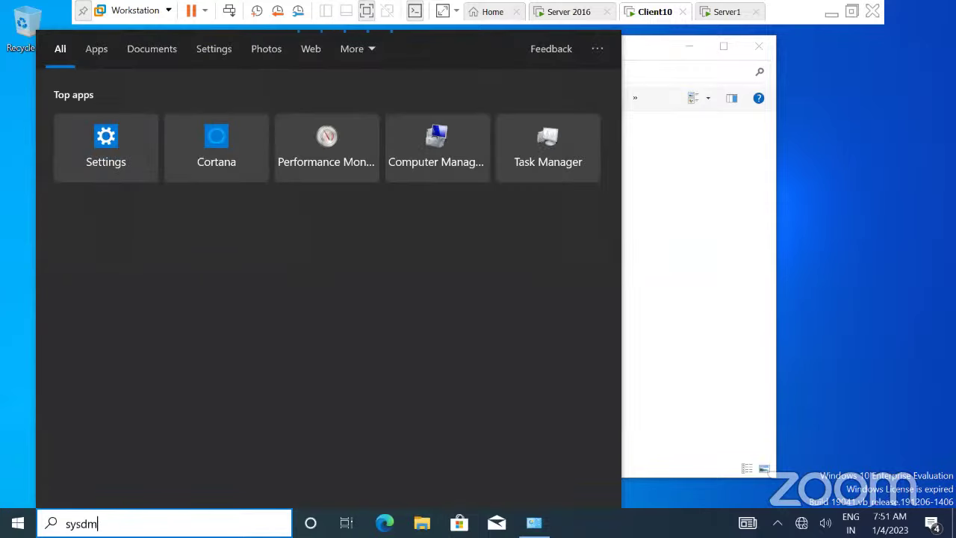
text(.cpl)
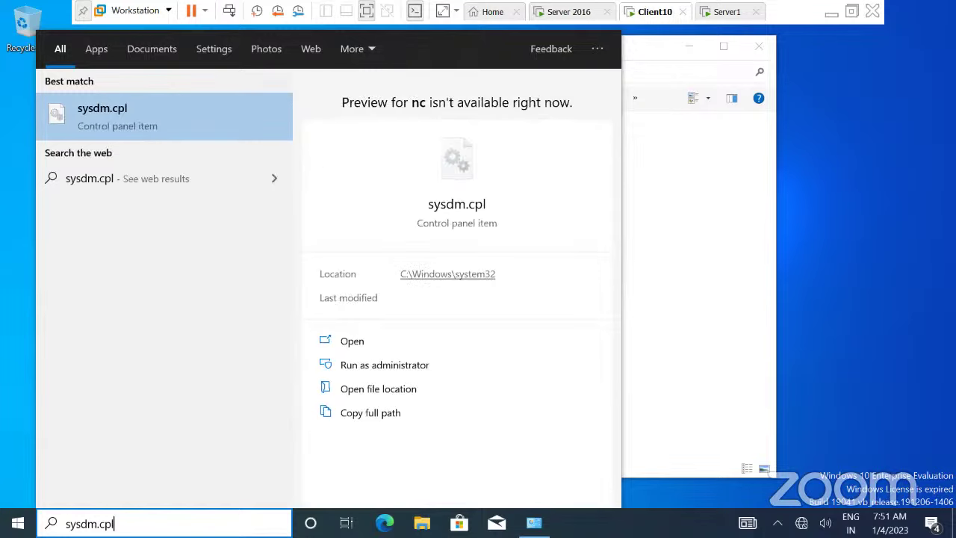
key(Return)
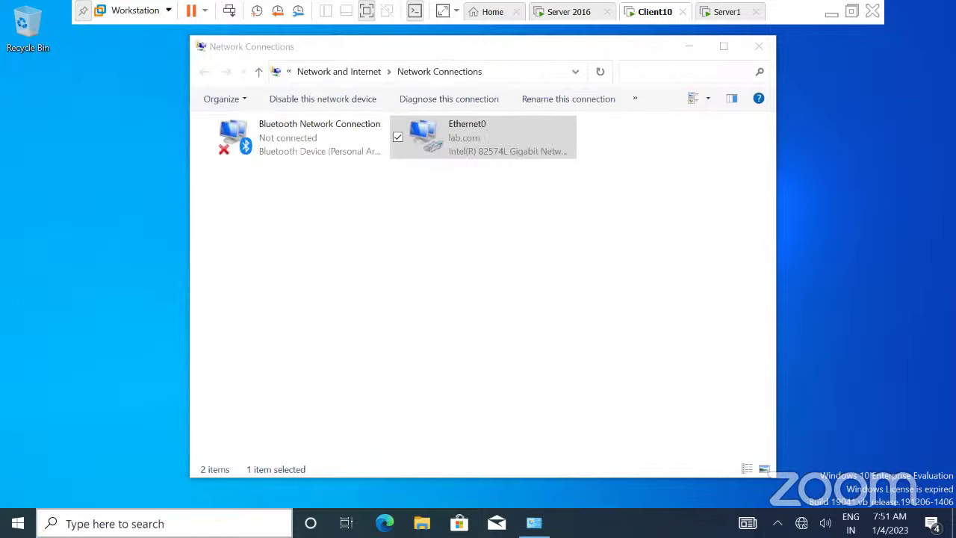
click(295, 258)
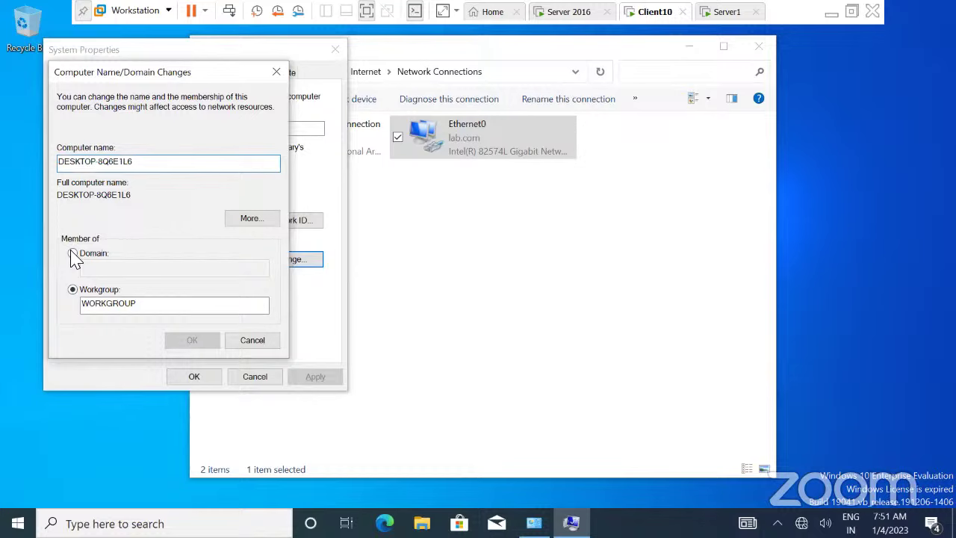
Set the computer name to WIN-10 and request membership of the lab.com domain
click(72, 252)
drag(151, 163, 41, 161)
key(BackSpace)
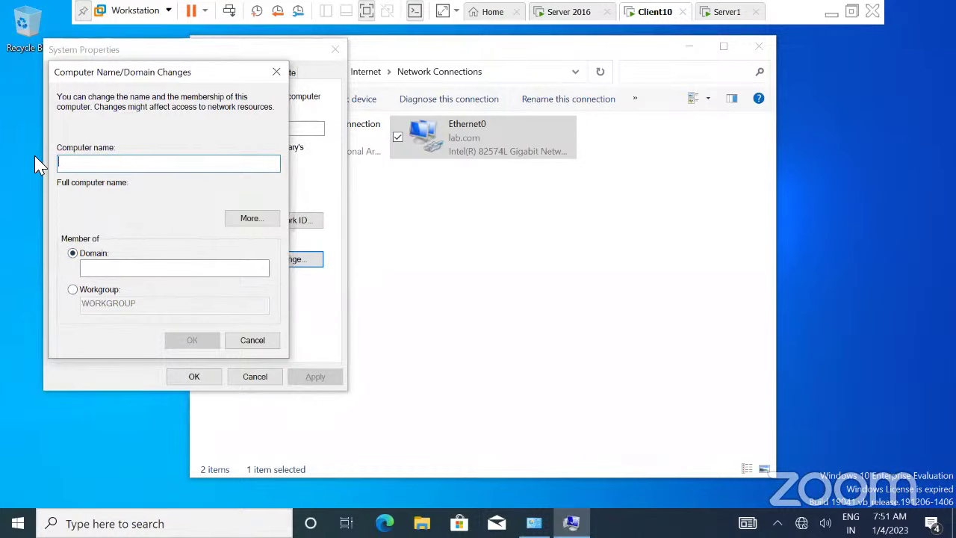
text(WIN-10)
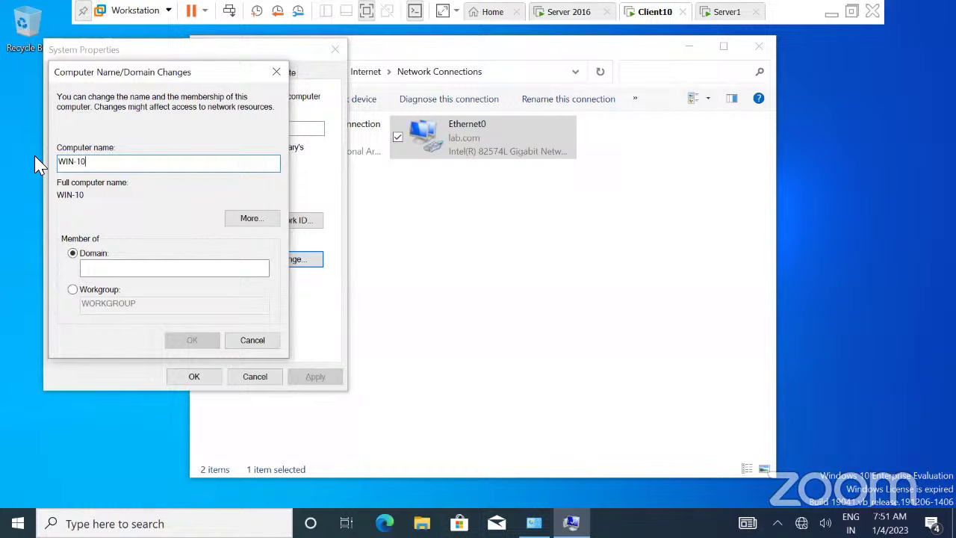
click(93, 269)
text(lab)
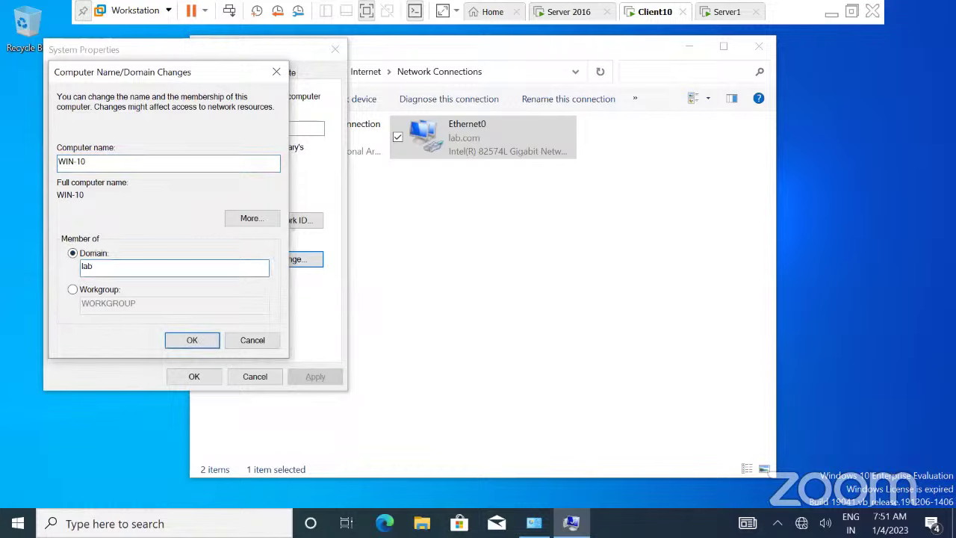
text(.com)
click(93, 269)
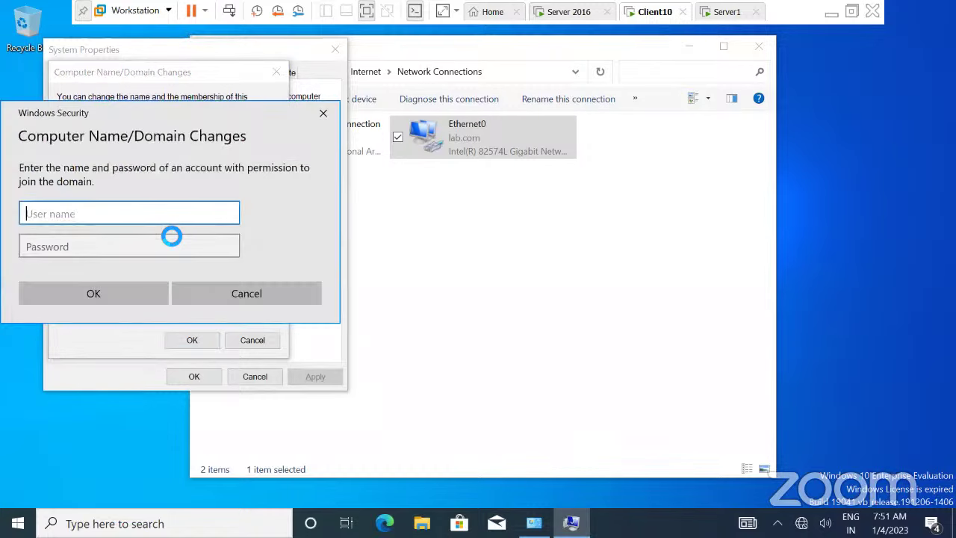
Authorize the domain join as administrator with the account password and restart Client10 to apply it
text(administrAT\\\)
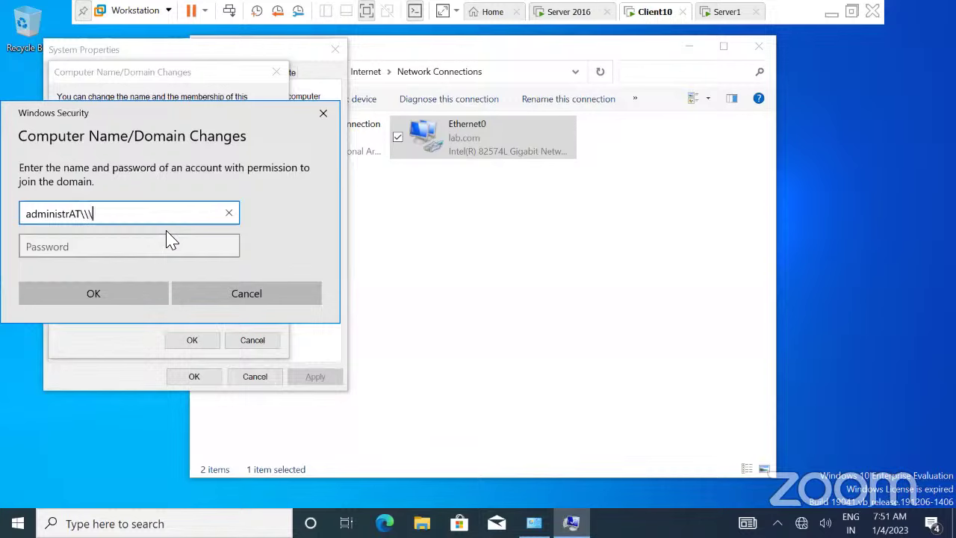
key(BackSpace)
key(BackSpace)
key(BackSpace)
key(BackSpace)
key(BackSpace)
key(BackSpace)
text(rator)
click(170, 239)
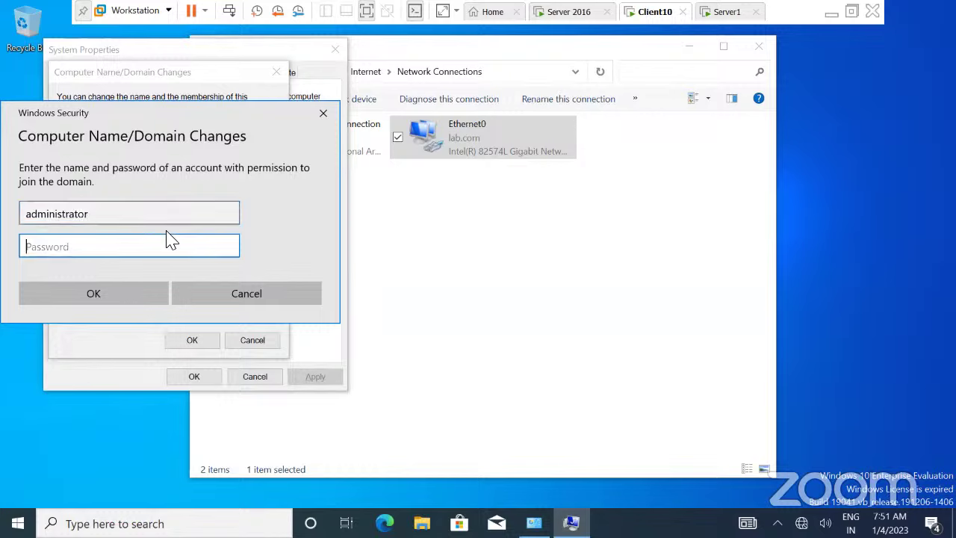
text(*********)
key(Return)
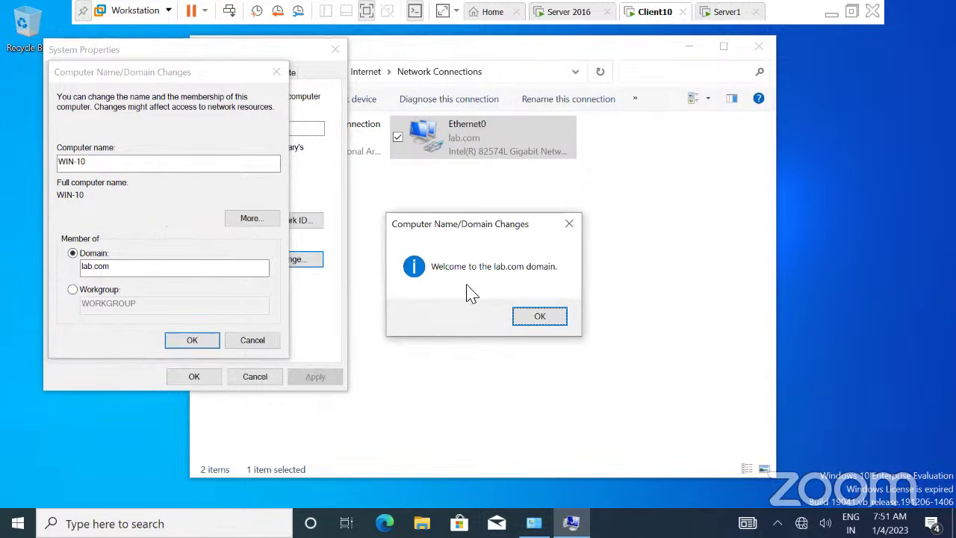
click(539, 316)
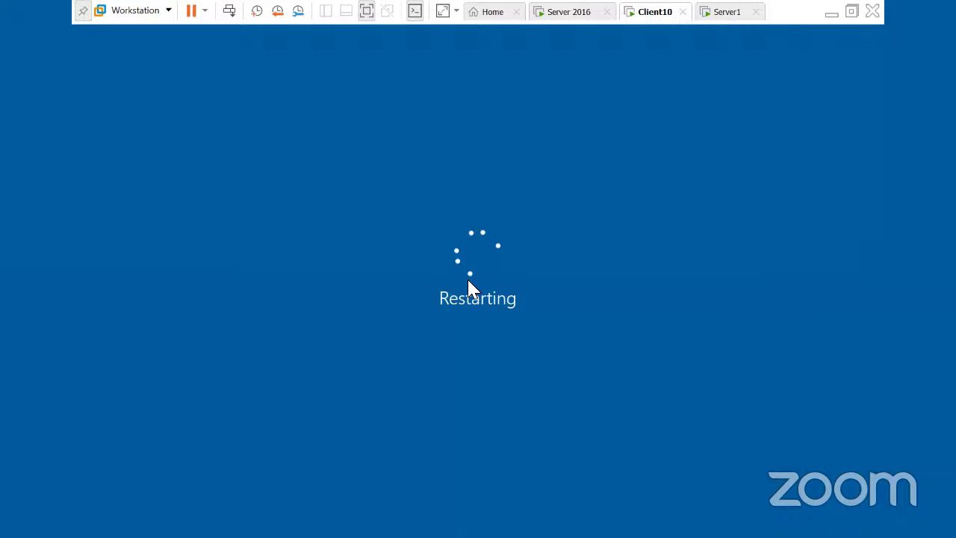
Switch to Server 2016 and check the Computers container of lab.com in Active Directory Users and Computers for the joined client
click(569, 13)
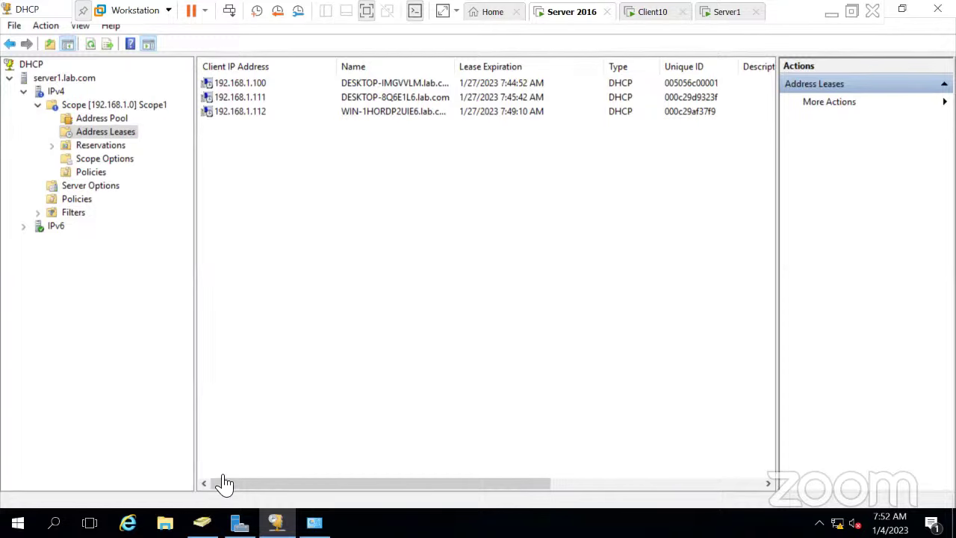
click(202, 522)
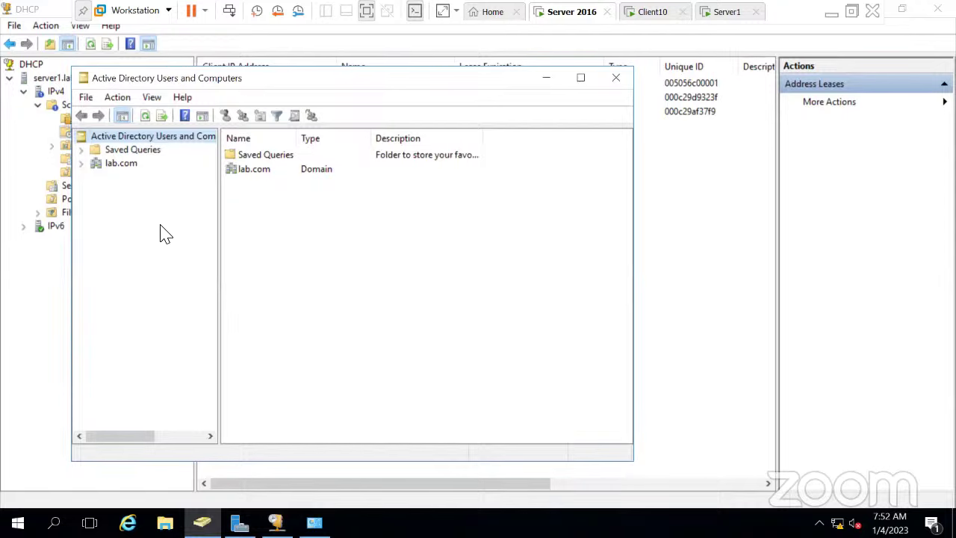
click(82, 164)
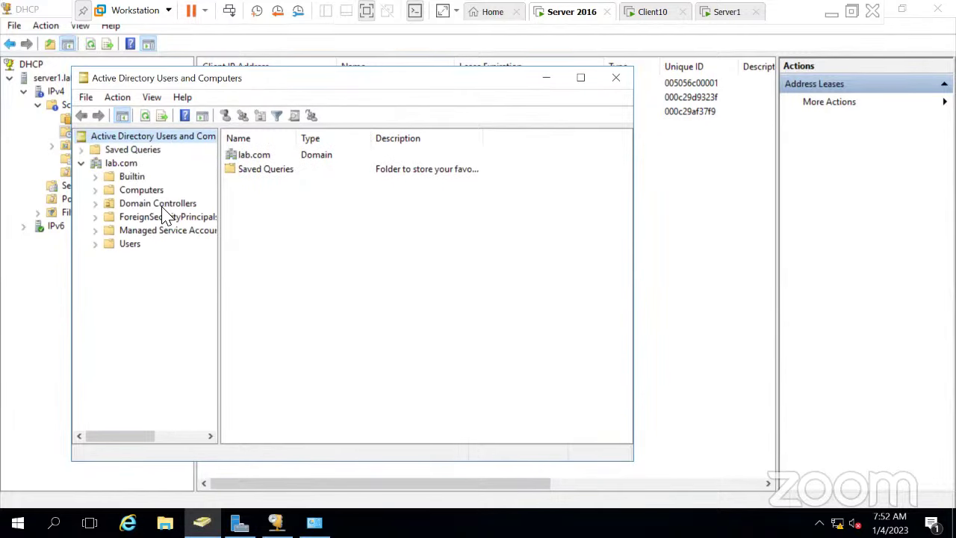
click(118, 190)
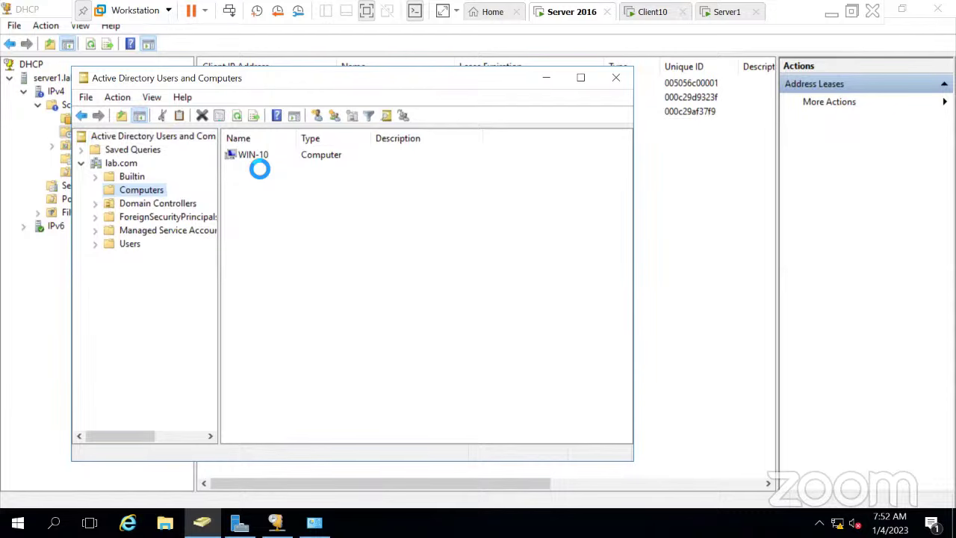
Minimize Active Directory Users and Computers and examine the DHCP lease entries for 192.168.1.100 and 192.168.1.111
click(545, 79)
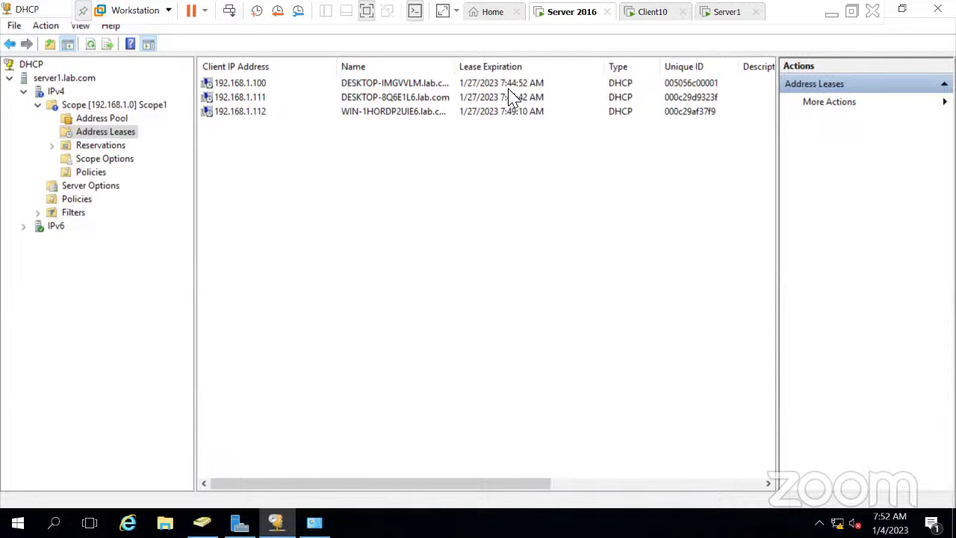
click(483, 88)
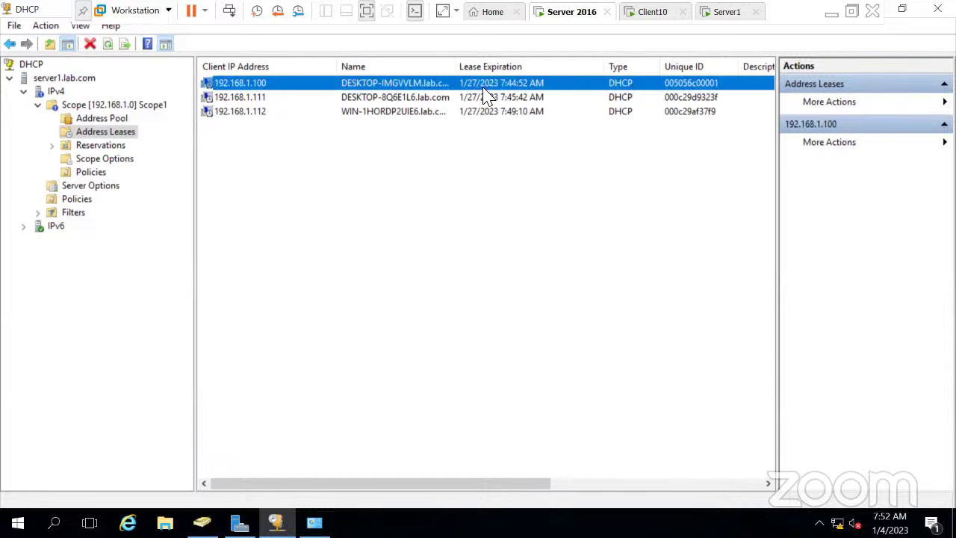
click(485, 98)
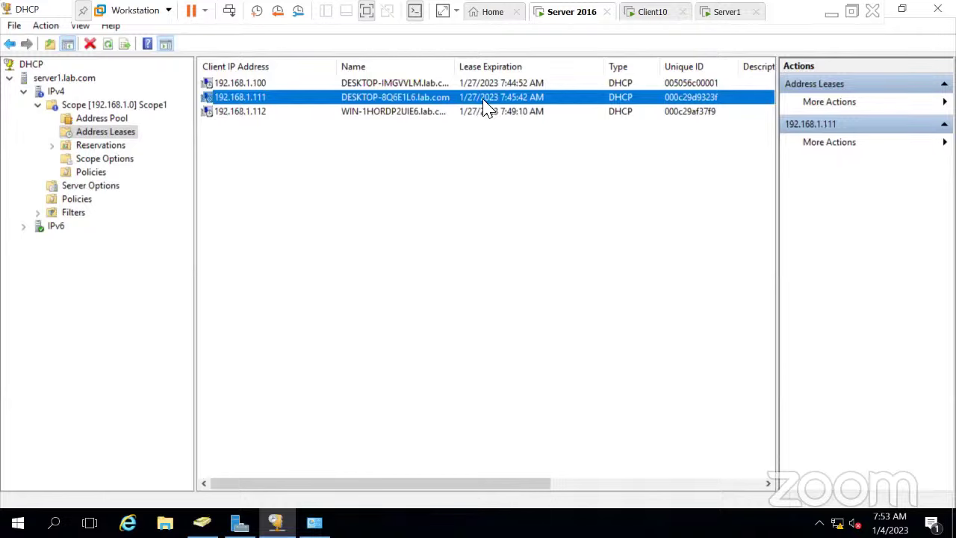